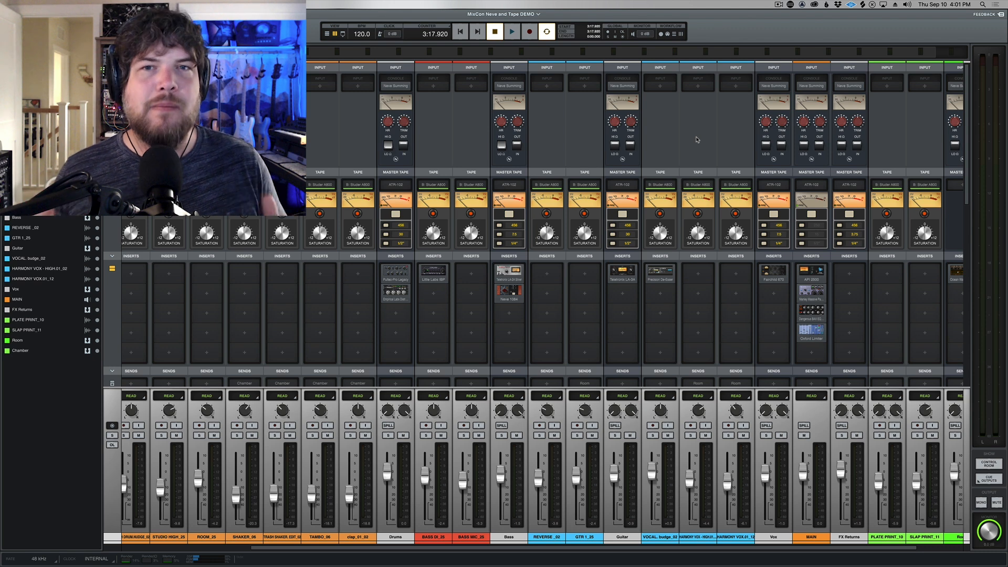
Play back the mix in two passes to compare the effect of the Neve summing and master tape processing.
{"action": "mouse_move", "coordinate": [788, 188]}
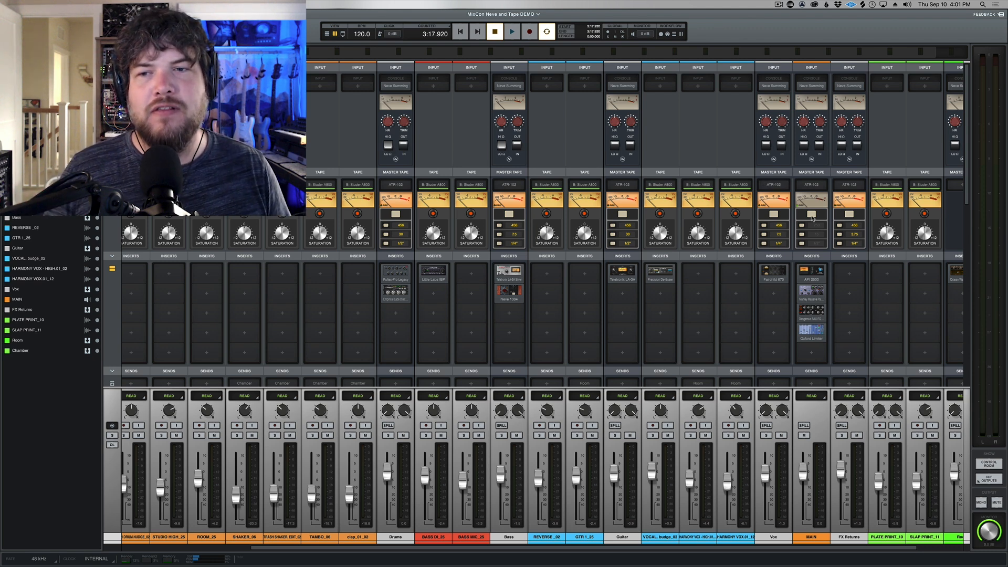
{"action": "key", "text": "space"}
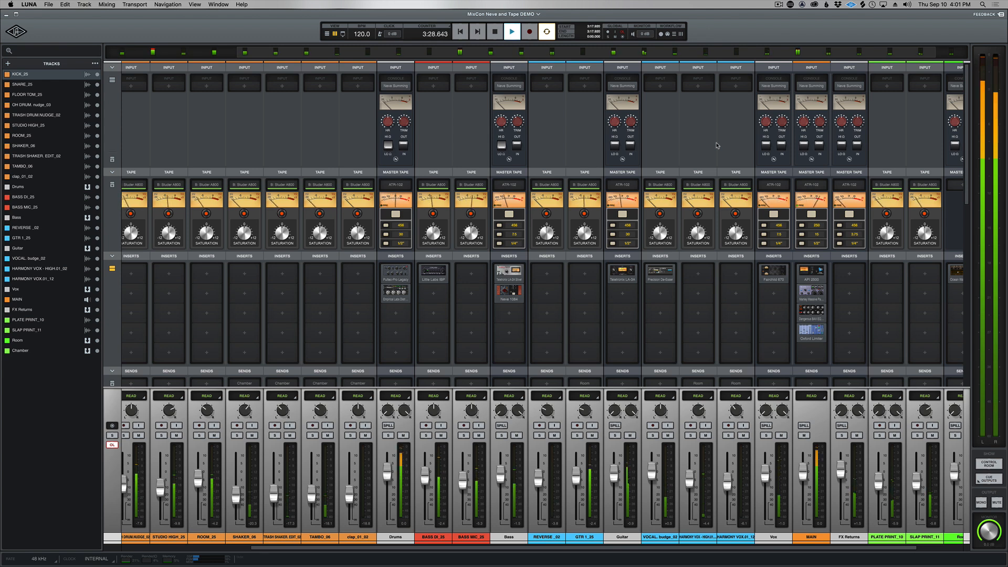
{"action": "key", "text": "space"}
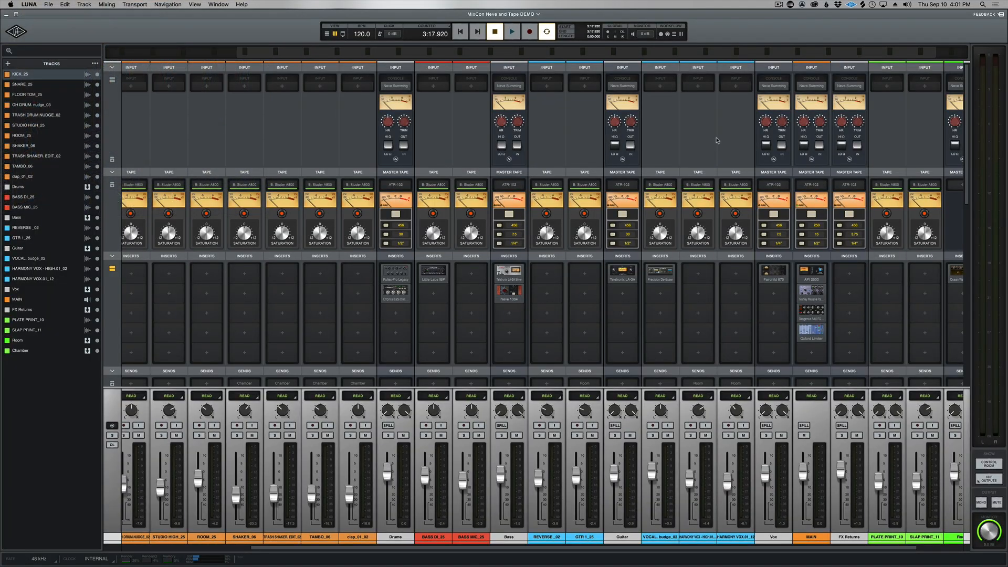
{"action": "key", "text": "space"}
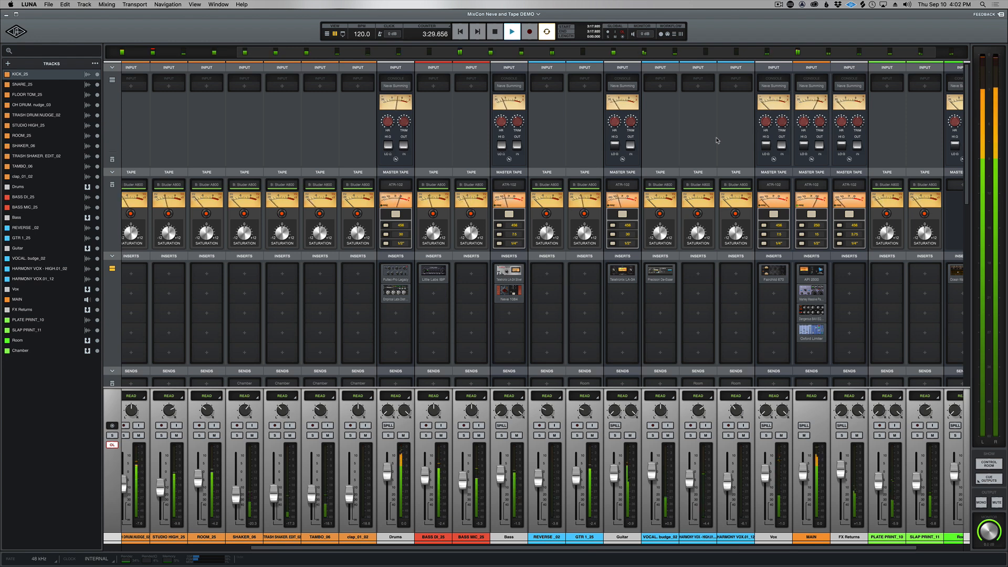
{"action": "key", "text": "space"}
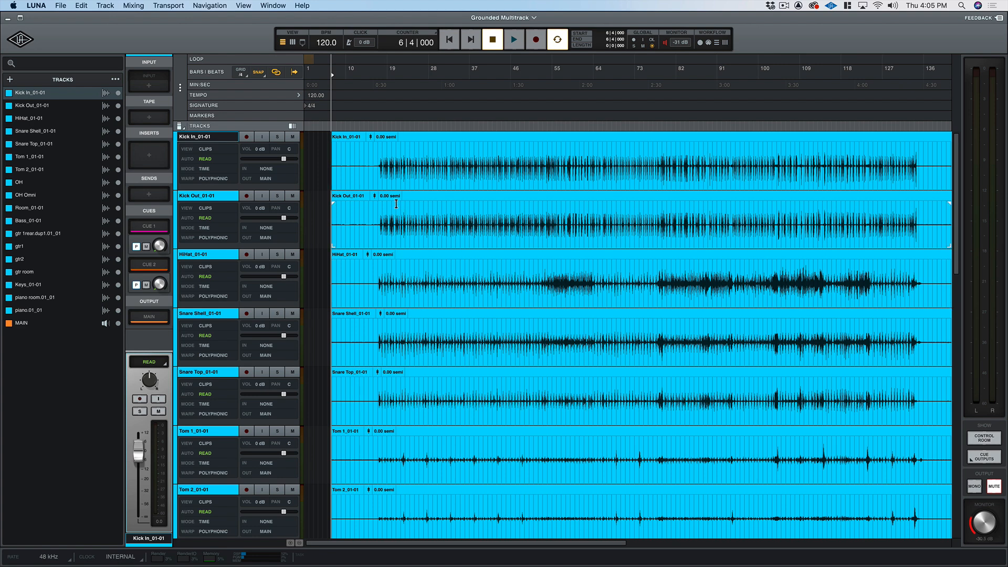
Color all the drum tracks from Kick In_01-01 through Room_01-01 tan.
{"action": "scroll", "coordinate": [397, 204], "scroll_direction": "right", "scroll_amount": 2}
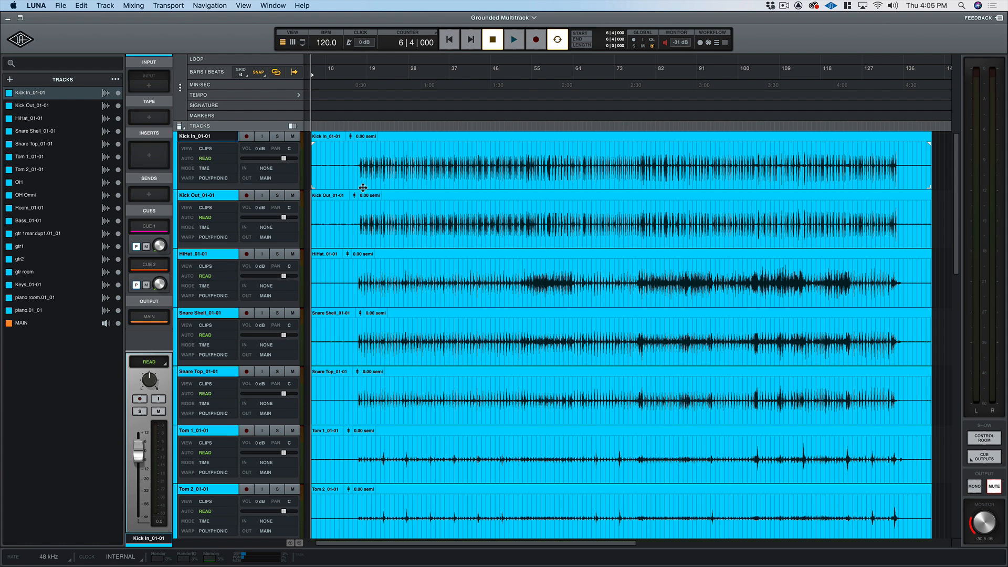
{"action": "left_click", "coordinate": [37, 195]}
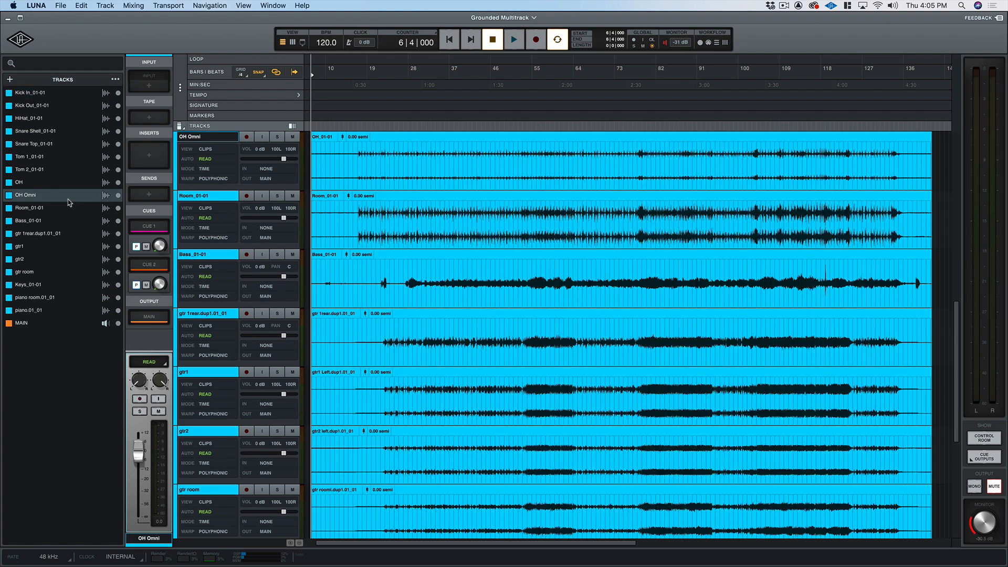
{"action": "left_click", "coordinate": [30, 209]}
{"action": "left_click", "coordinate": [22, 91], "text": "shift"}
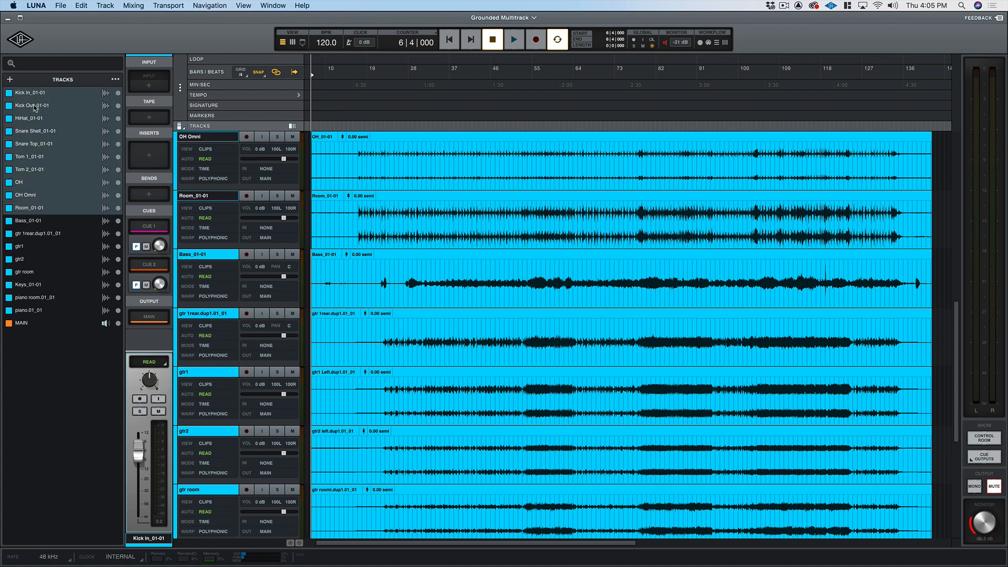
{"action": "left_click", "coordinate": [14, 157]}
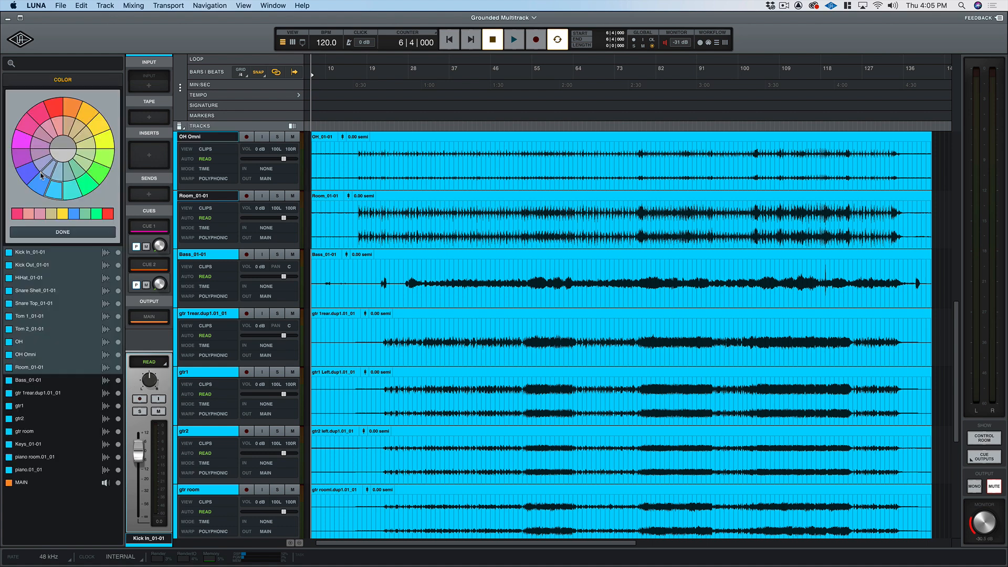
{"action": "left_click", "coordinate": [53, 216]}
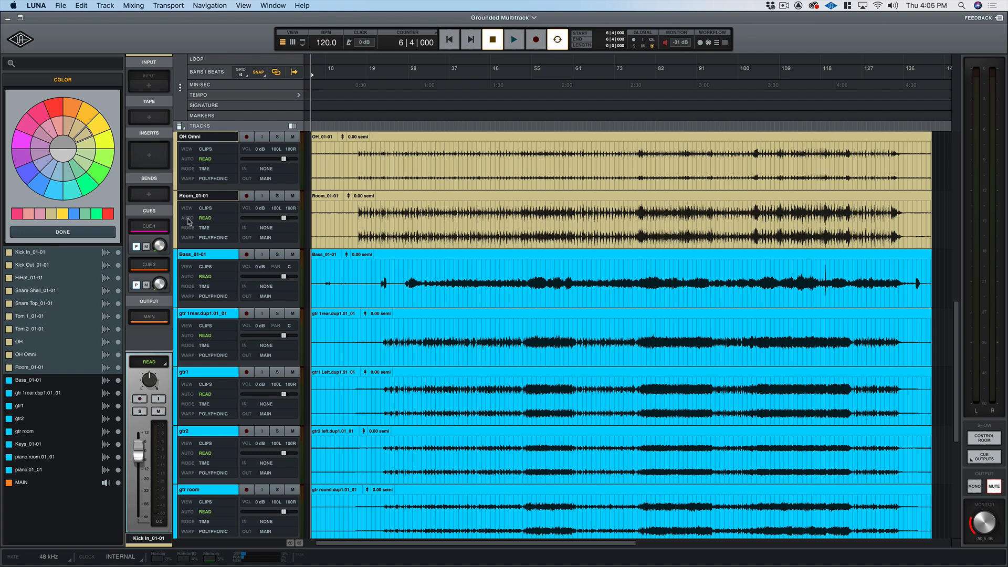
{"action": "left_click", "coordinate": [48, 233]}
Create a stereo bus named Drums with Neve Summing, routed from the output of the selected drum tracks.
{"action": "key", "text": "super+b"}
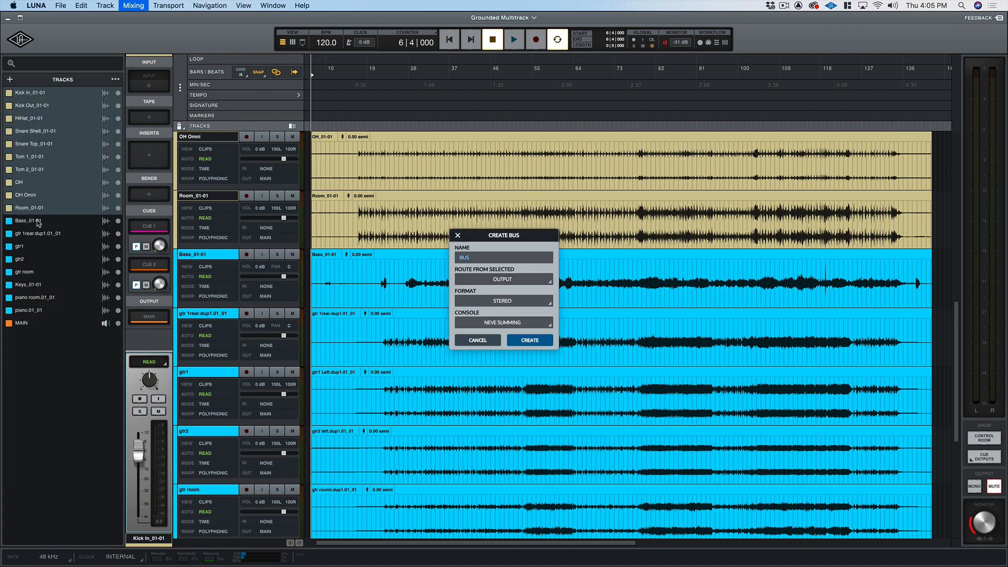
{"action": "type", "text": "Drums"}
{"action": "left_click", "coordinate": [502, 323]}
{"action": "left_click", "coordinate": [513, 348]}
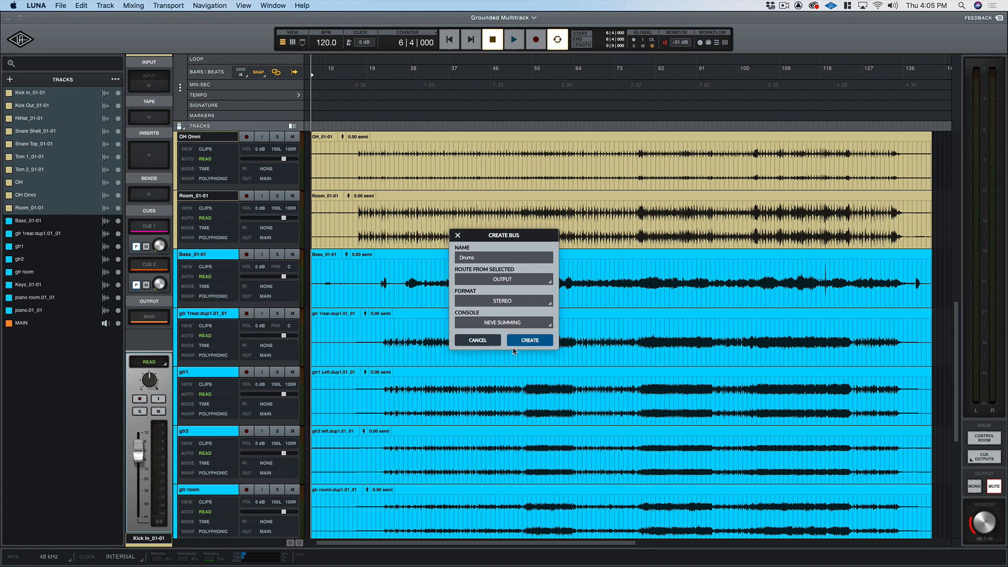
{"action": "left_click", "coordinate": [530, 342]}
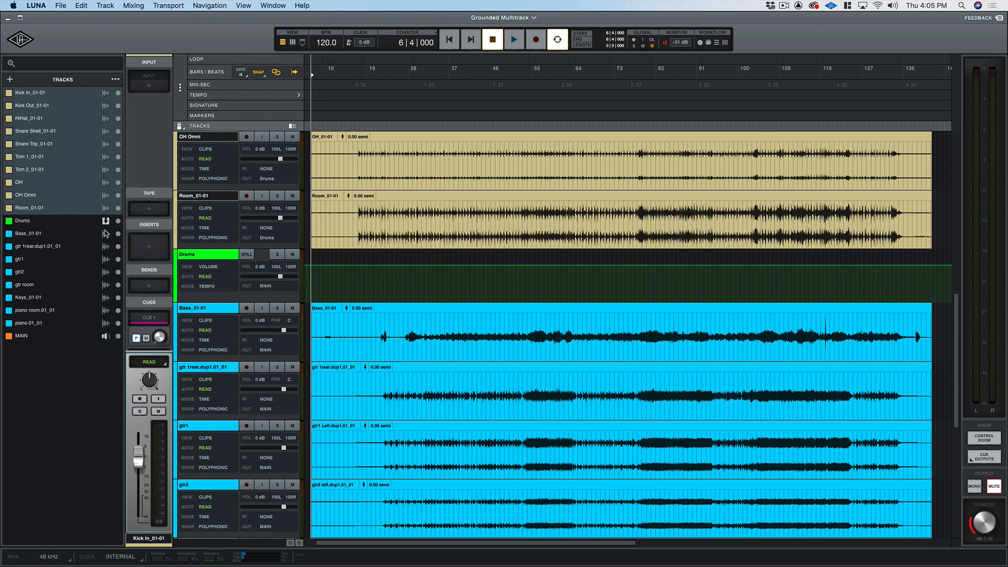
Color the Drums bus light green and move it above Kick In_01-01 in the track order.
{"action": "left_click", "coordinate": [8, 220]}
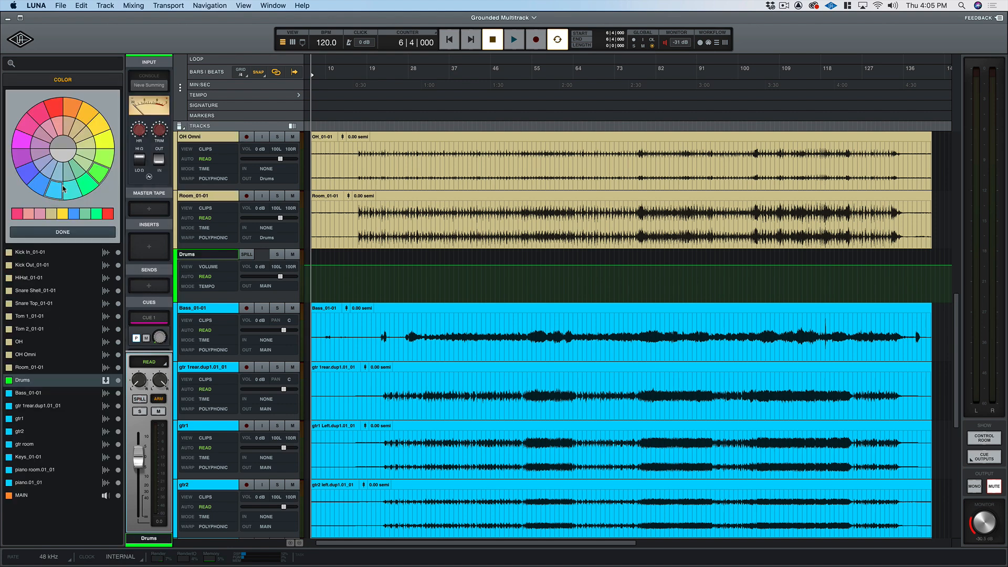
{"action": "left_click", "coordinate": [84, 162]}
{"action": "left_click", "coordinate": [105, 232]}
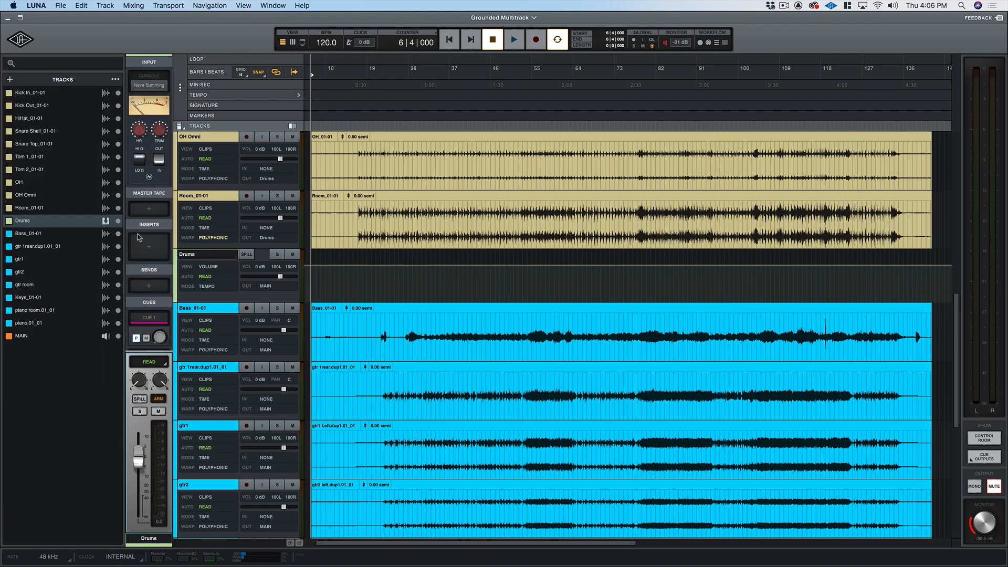
{"action": "left_click_drag", "start_coordinate": [8, 223], "coordinate": [11, 90]}
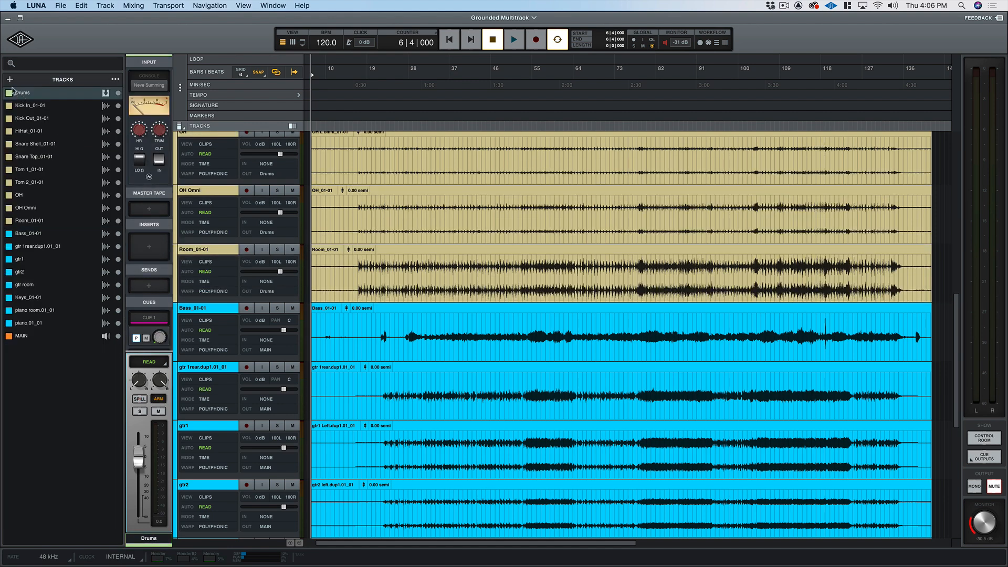
Color the four guitar tracks from gtr 1rear.dup1.01_01 through gtr room muted purple.
{"action": "left_click", "coordinate": [25, 246]}
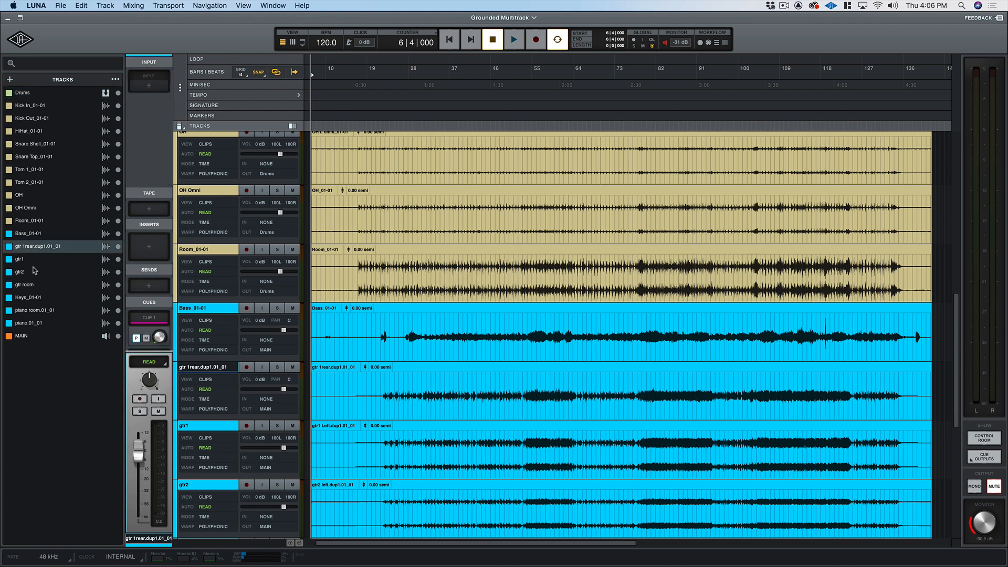
{"action": "left_click", "coordinate": [29, 286], "text": "shift"}
{"action": "left_click", "coordinate": [8, 285]}
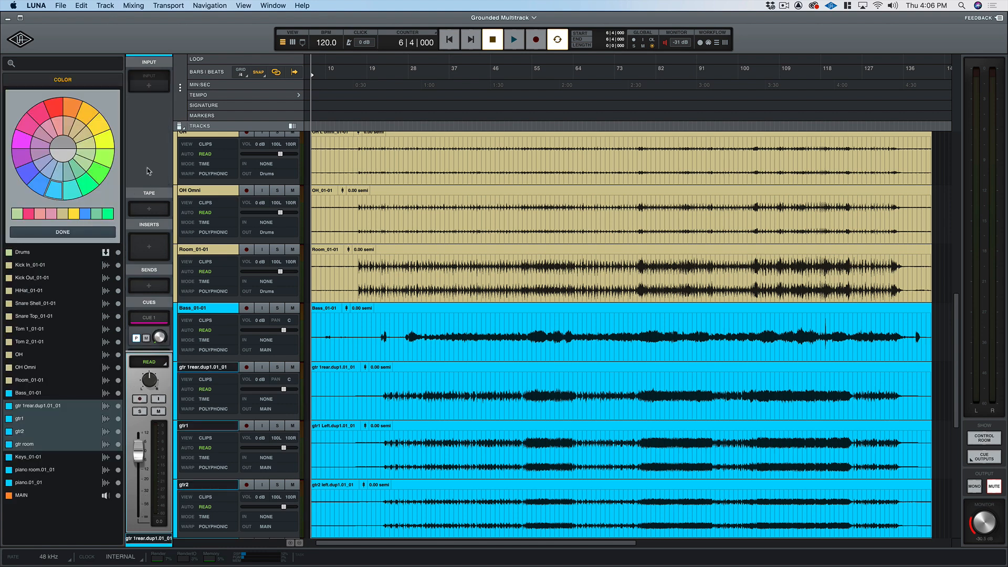
{"action": "left_click", "coordinate": [39, 138]}
{"action": "left_click", "coordinate": [63, 232]}
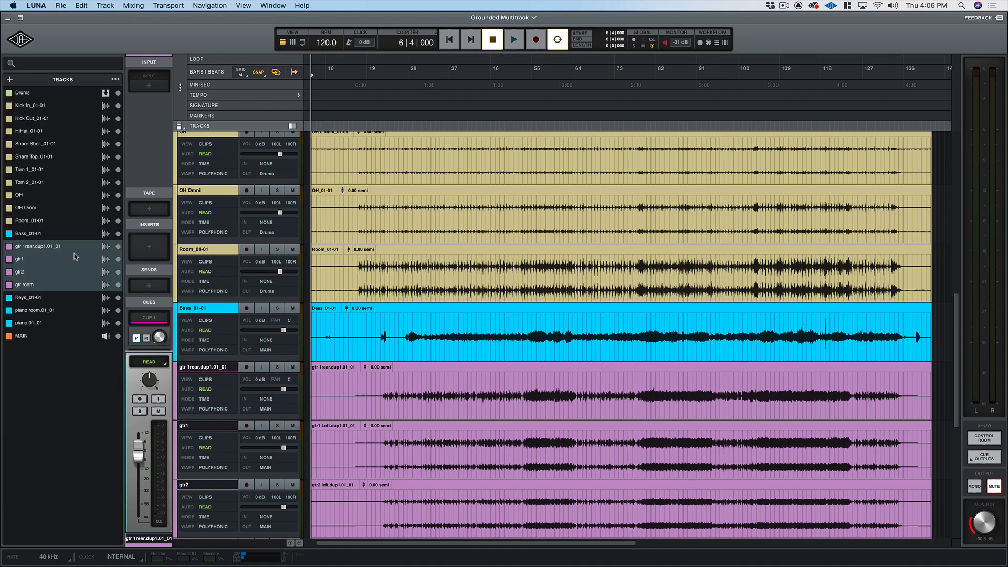
Create a stereo bus named Guitar with Neve Summing, routed from the output of the selected guitar tracks.
{"action": "key", "text": "super+shift+b"}
{"action": "type", "text": "Guitar"}
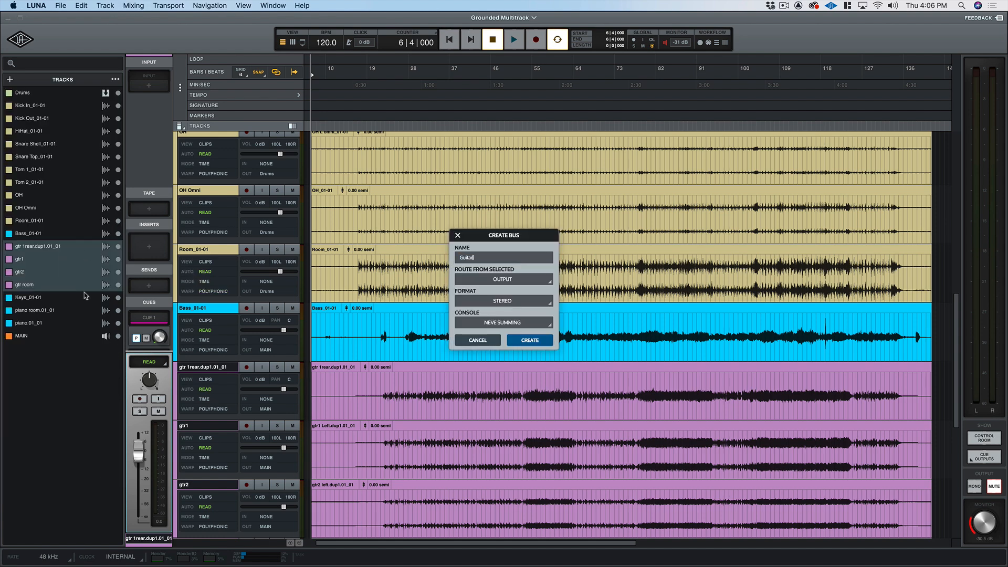
{"action": "key", "text": "Return"}
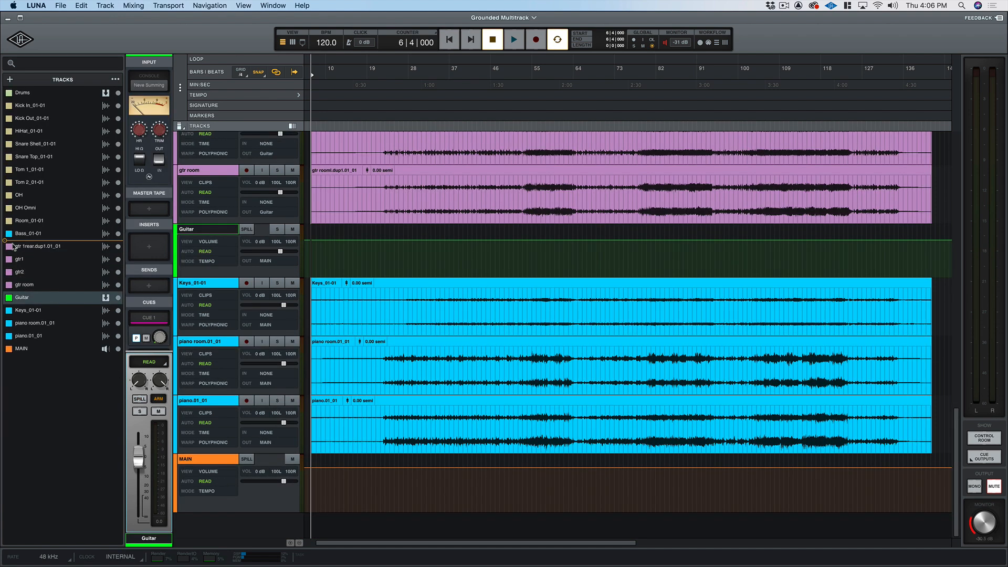
Place the Guitar bus above the guitar tracks and color it turquoise.
{"action": "left_click", "coordinate": [8, 245]}
{"action": "left_click", "coordinate": [78, 210]}
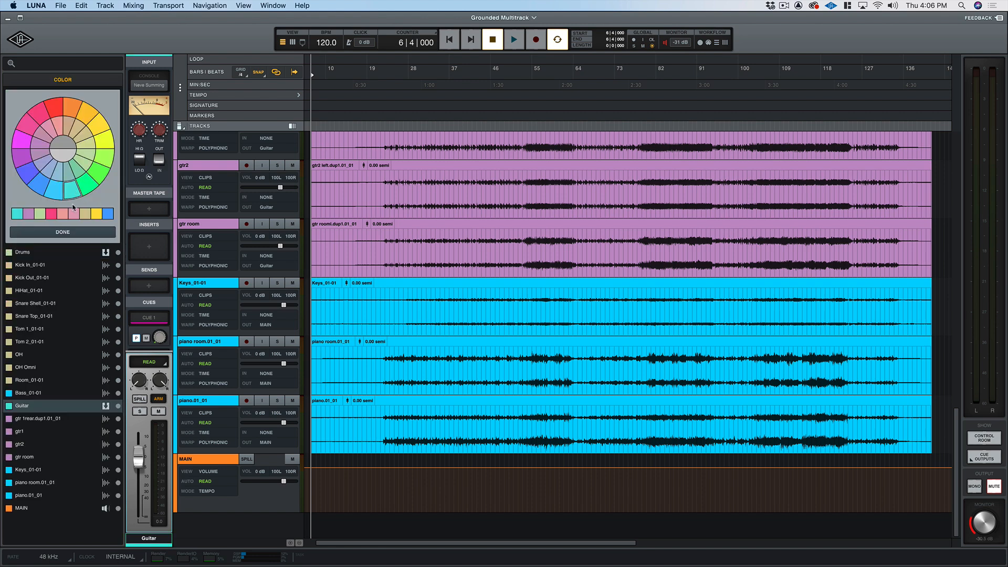
{"action": "left_click", "coordinate": [63, 231]}
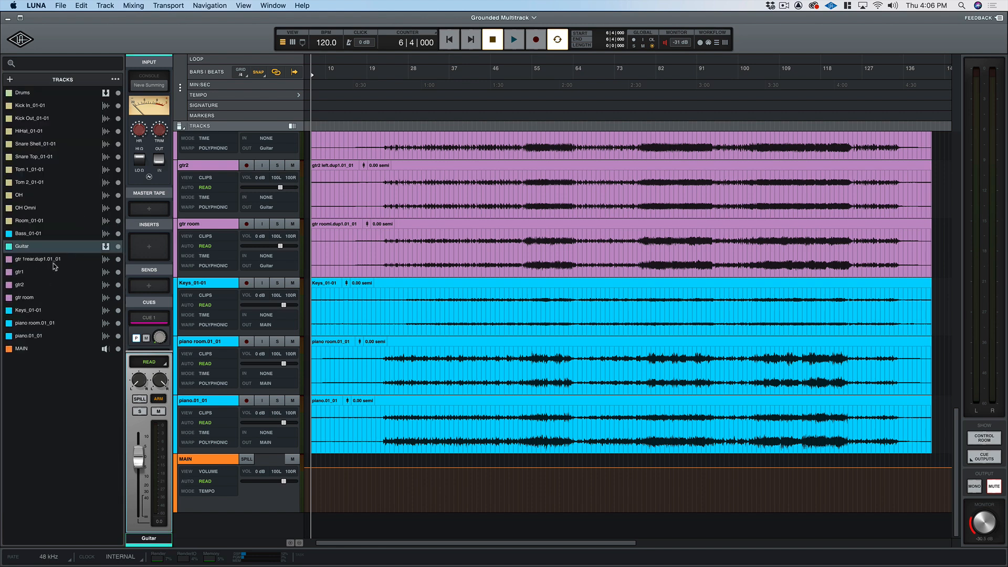
Create a stereo Neve Summing bus named Keys, routed from the output of Keys_01-01, piano room.01_01 and piano.01_01.
{"action": "left_click", "coordinate": [29, 311]}
{"action": "left_click", "coordinate": [23, 339], "text": "shift"}
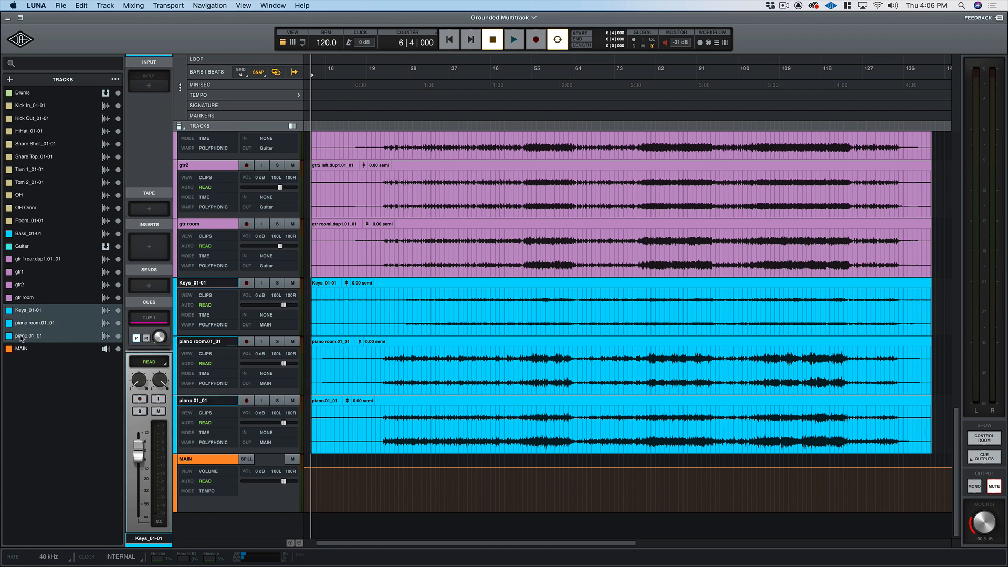
{"action": "key", "text": "super+shift+b"}
{"action": "type", "text": "Keys"}
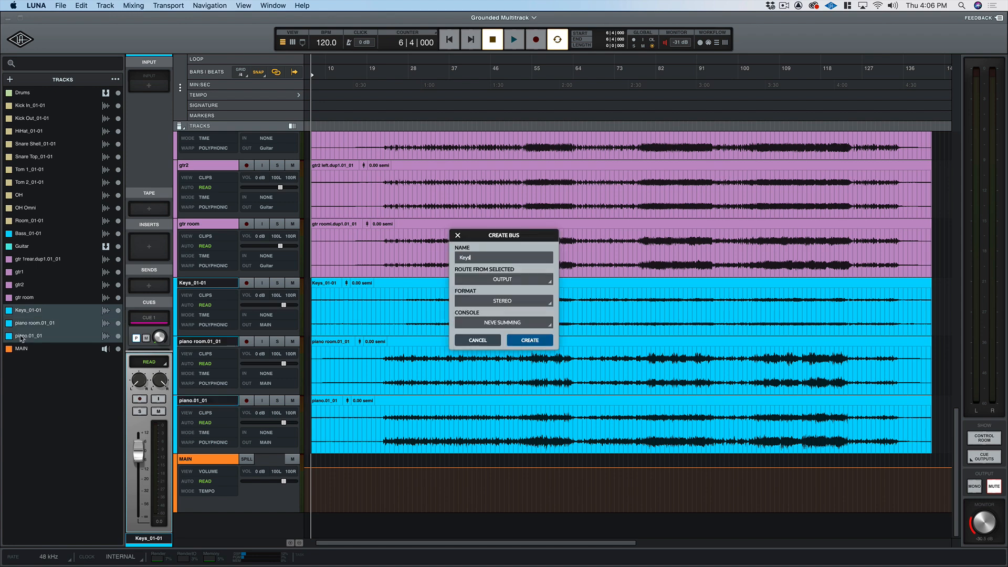
{"action": "key", "text": "Return"}
Color the Keys bus blue-violet and move it above Keys_01-01 in the track order.
{"action": "left_click", "coordinate": [9, 349]}
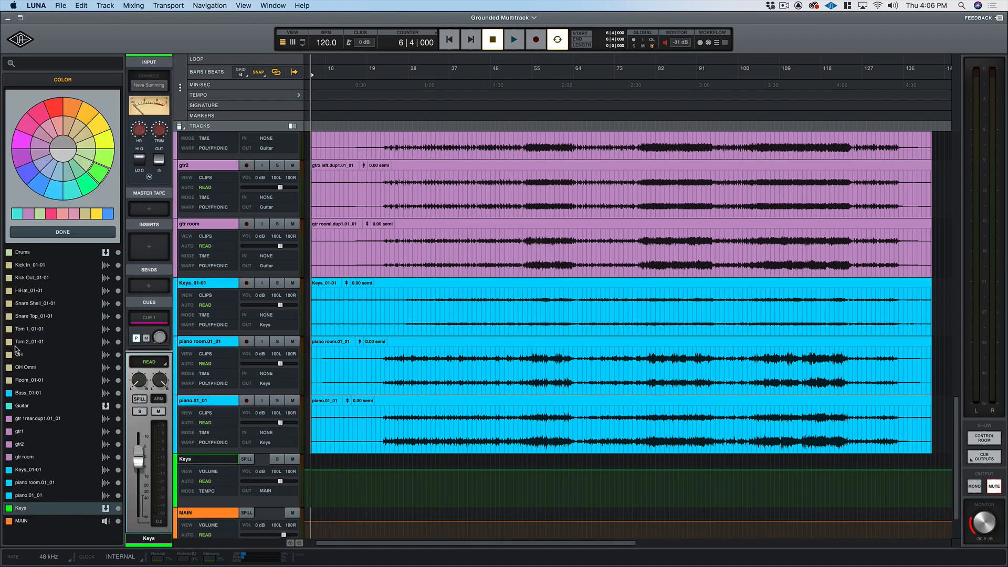
{"action": "left_click", "coordinate": [36, 182]}
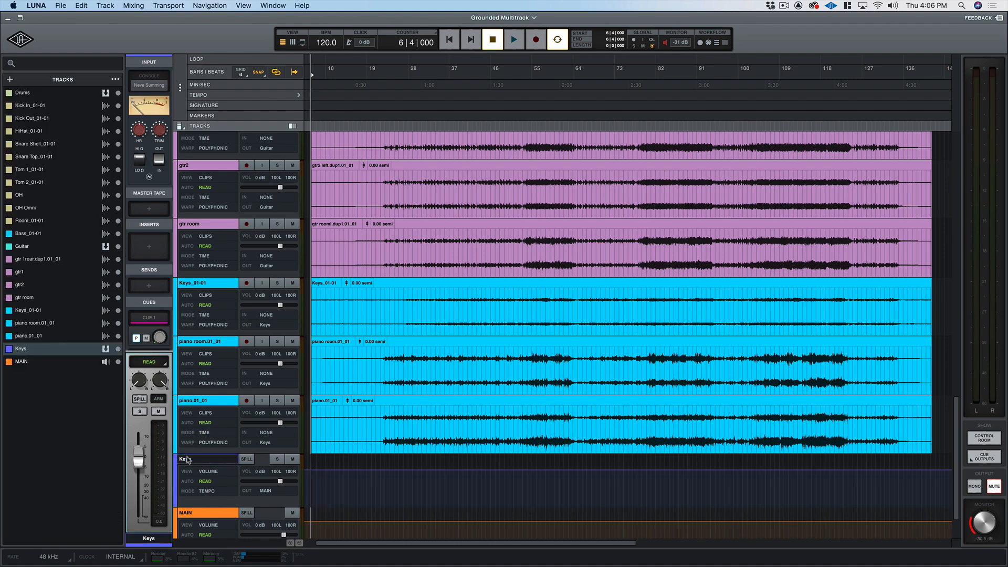
{"action": "left_click_drag", "start_coordinate": [185, 460], "coordinate": [208, 301]}
Spill the Drums bus to show only its tracks and reduce the height of the tracks.
{"action": "scroll", "coordinate": [382, 307], "scroll_direction": "up", "scroll_amount": 15}
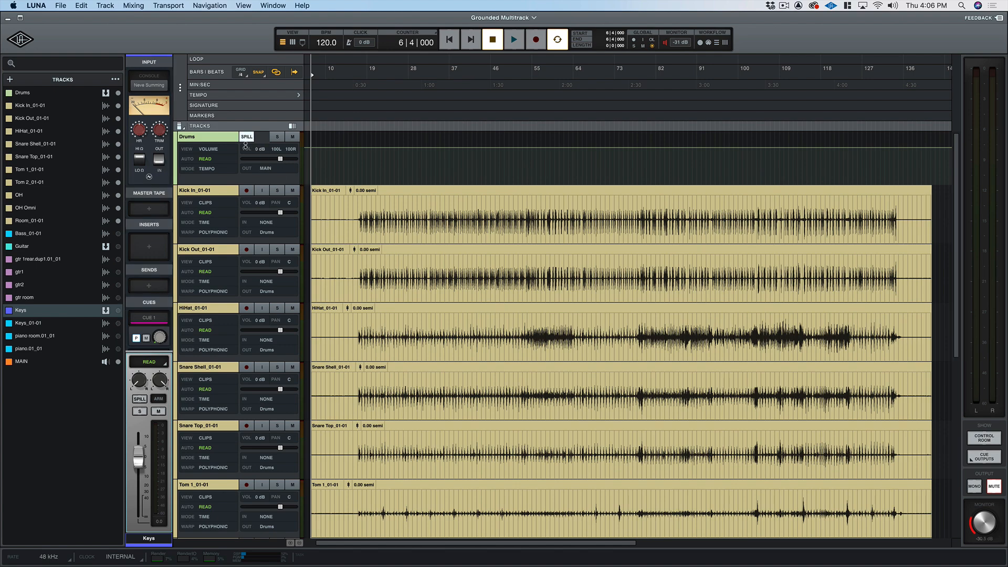
{"action": "left_click", "coordinate": [247, 137]}
{"action": "scroll", "coordinate": [354, 209], "scroll_direction": "down", "scroll_amount": 8}
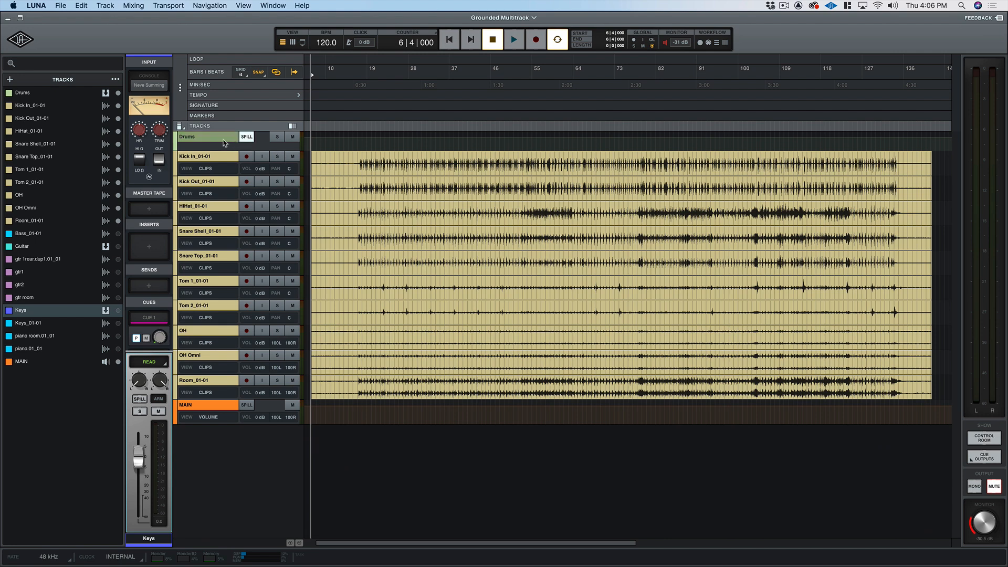
Toggle the Drums bus spill off and on to compare views, ending with all tracks shown.
{"action": "left_click", "coordinate": [245, 137]}
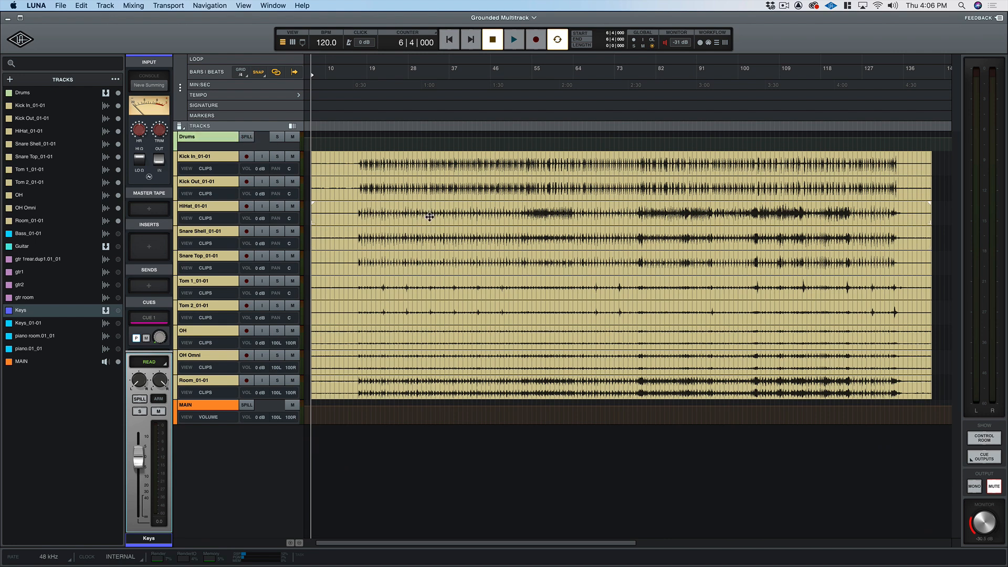
{"action": "left_click", "coordinate": [251, 138]}
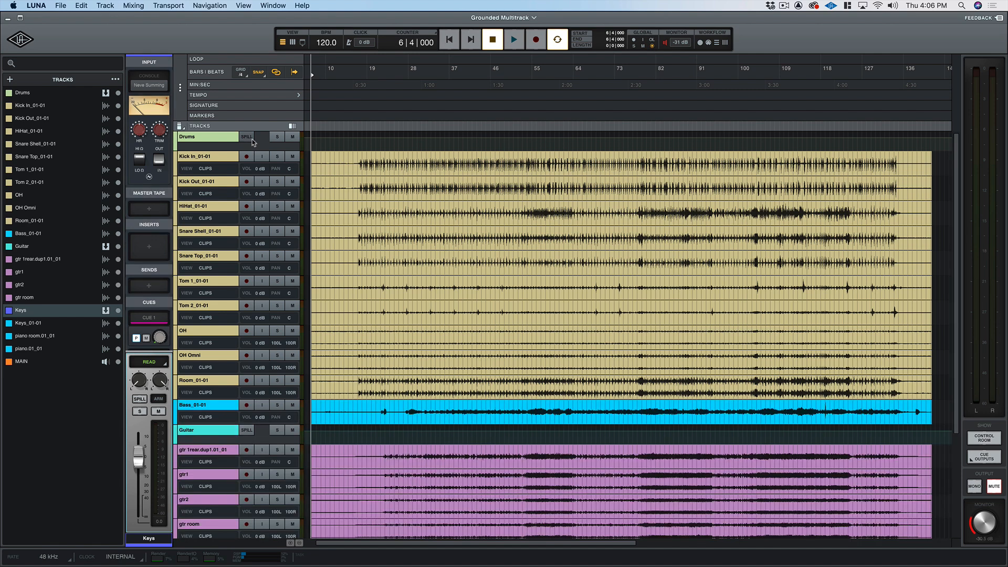
{"action": "left_click", "coordinate": [250, 141]}
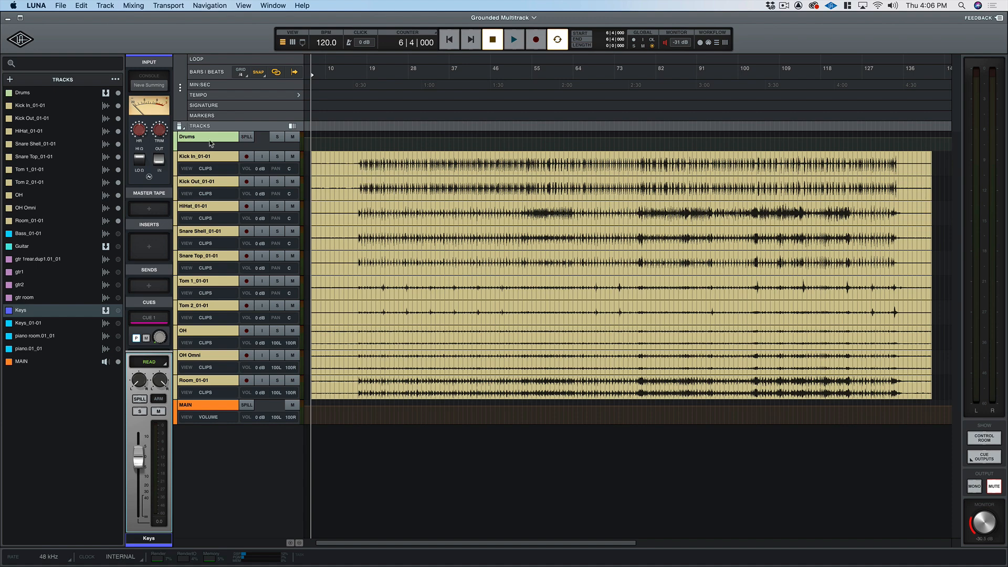
{"action": "left_click", "coordinate": [246, 137]}
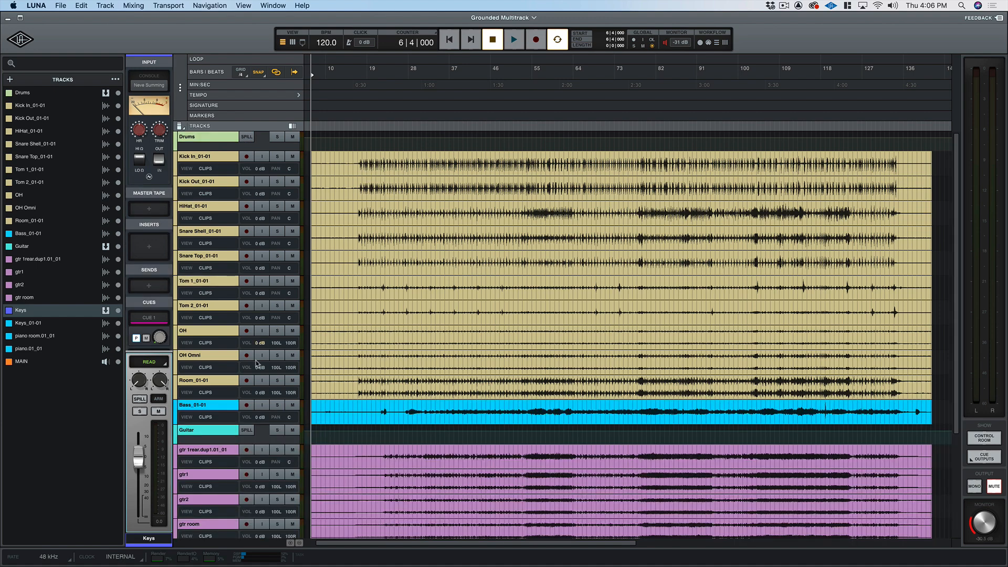
Spill the Guitar bus to view only the guitar tracks, and return to showing all tracks.
{"action": "scroll", "coordinate": [260, 346], "scroll_direction": "down", "scroll_amount": 3}
{"action": "left_click", "coordinate": [253, 383]}
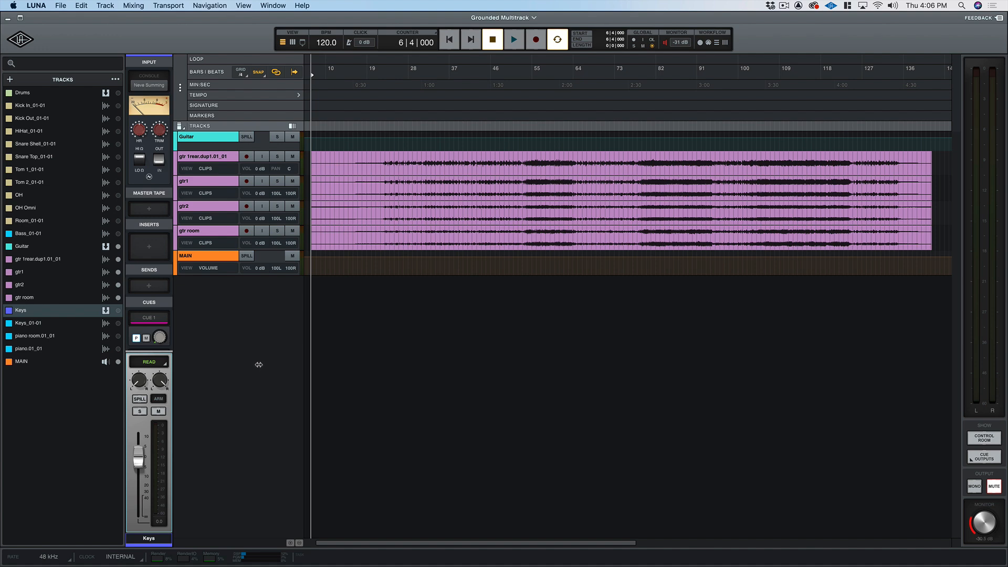
{"action": "left_click", "coordinate": [251, 138]}
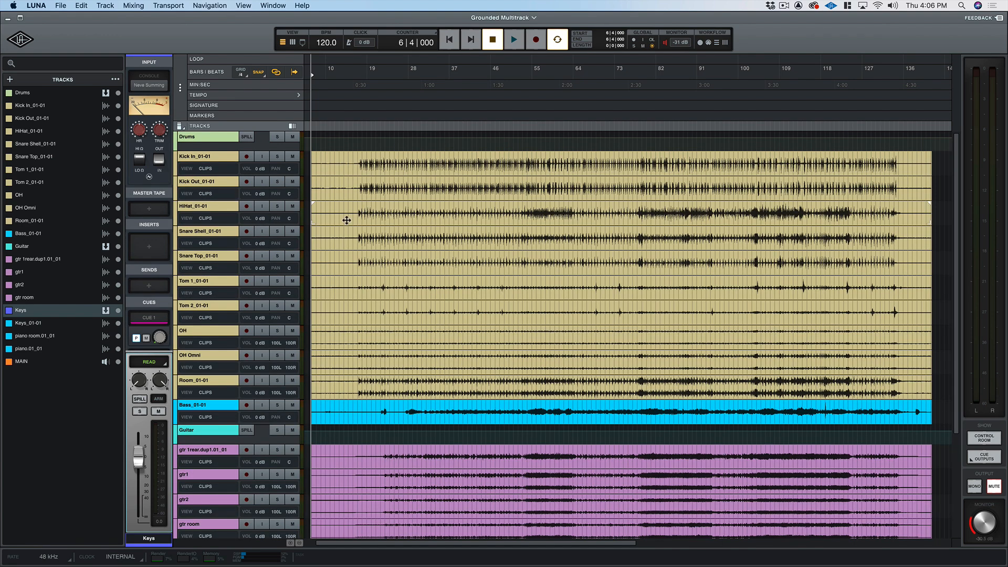
Switch to the mixer view and spill the MAIN bus to show only the channels that feed it directly.
{"action": "key", "text": "super+equal"}
{"action": "scroll", "coordinate": [372, 239], "scroll_direction": "right", "scroll_amount": 2}
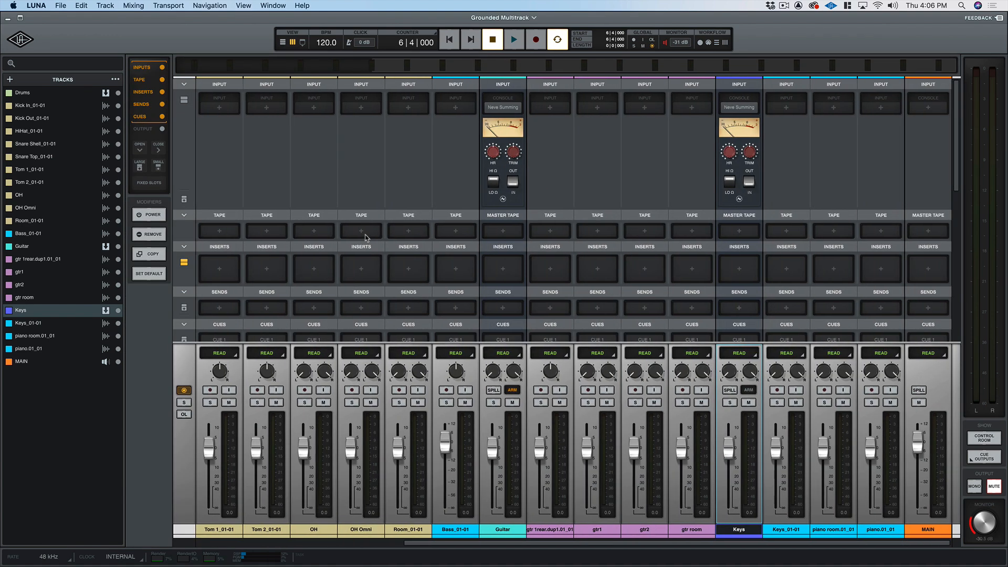
{"action": "left_click", "coordinate": [919, 390]}
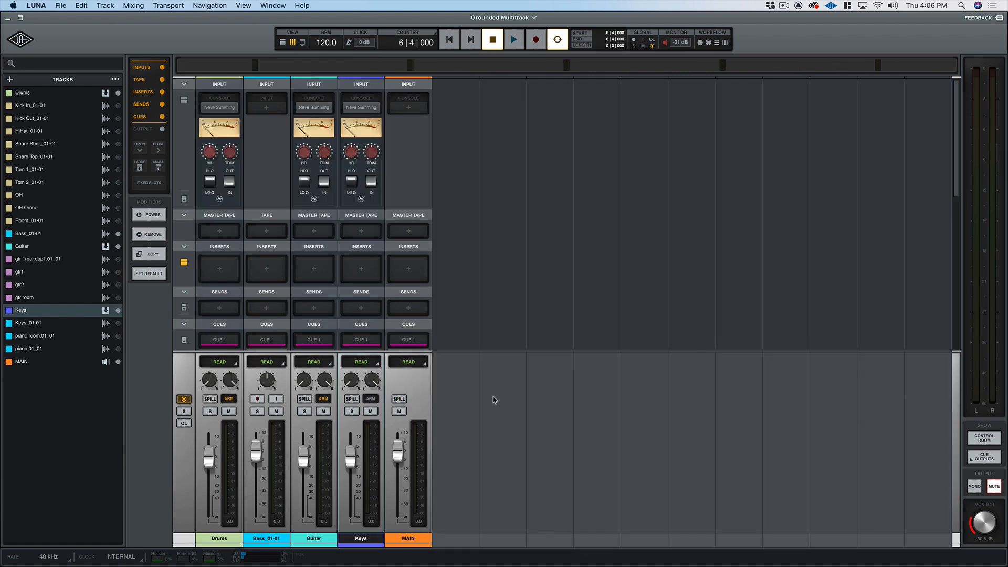
Add the ATR-102 master tape to the Keys bus and copy it to the Guitar, Drums and MAIN buses.
{"action": "left_click", "coordinate": [359, 231]}
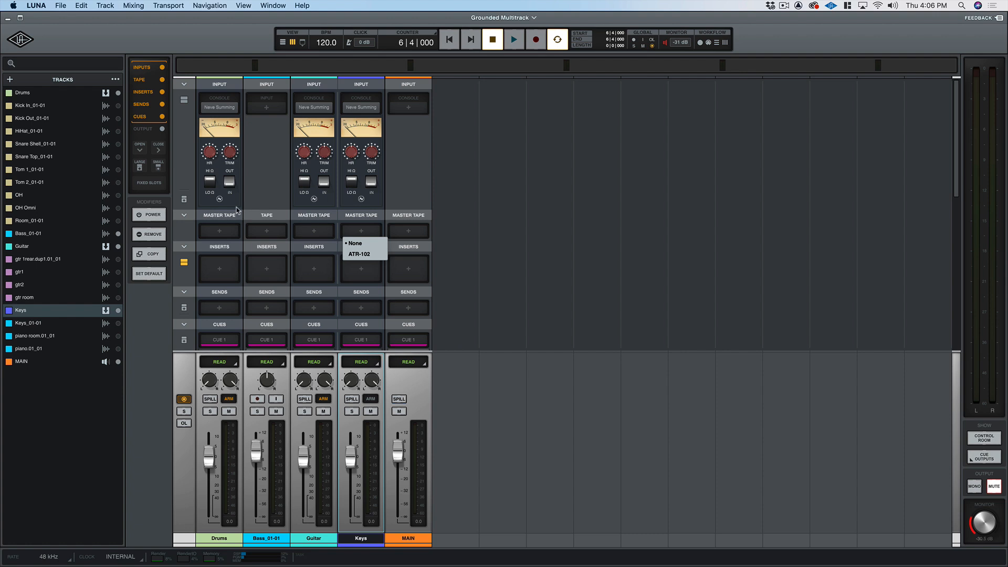
{"action": "left_click", "coordinate": [358, 255]}
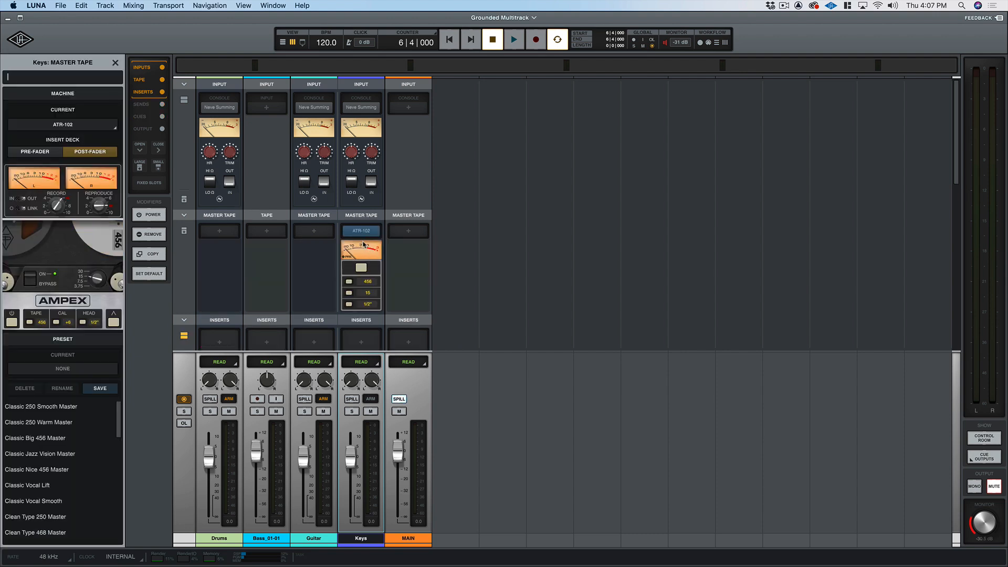
{"action": "key", "text": "Escape"}
{"action": "left_click", "coordinate": [362, 267], "text": "alt"}
{"action": "left_click", "coordinate": [315, 268], "text": "alt"}
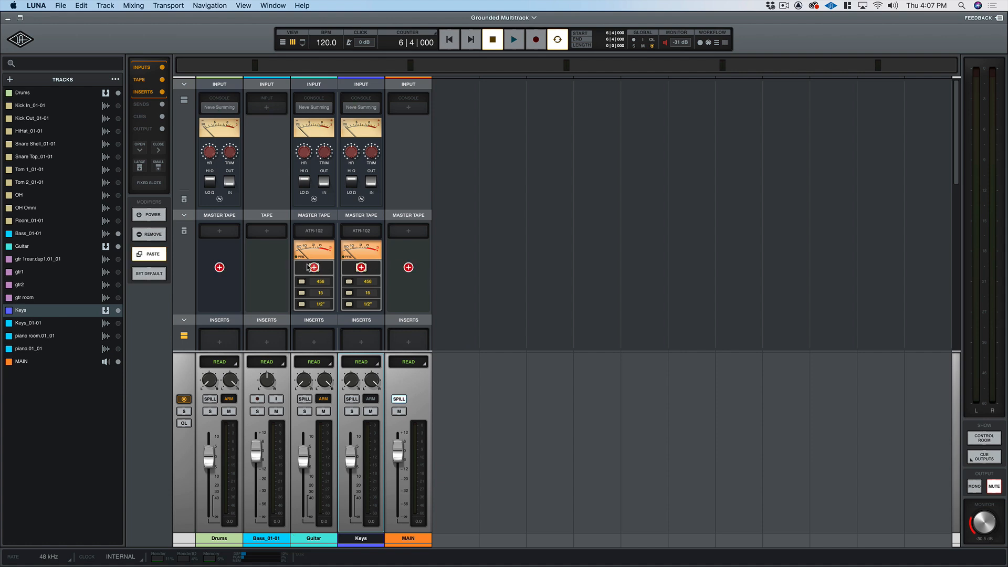
{"action": "left_click", "coordinate": [219, 267], "text": "alt"}
{"action": "left_click", "coordinate": [408, 268], "text": "alt"}
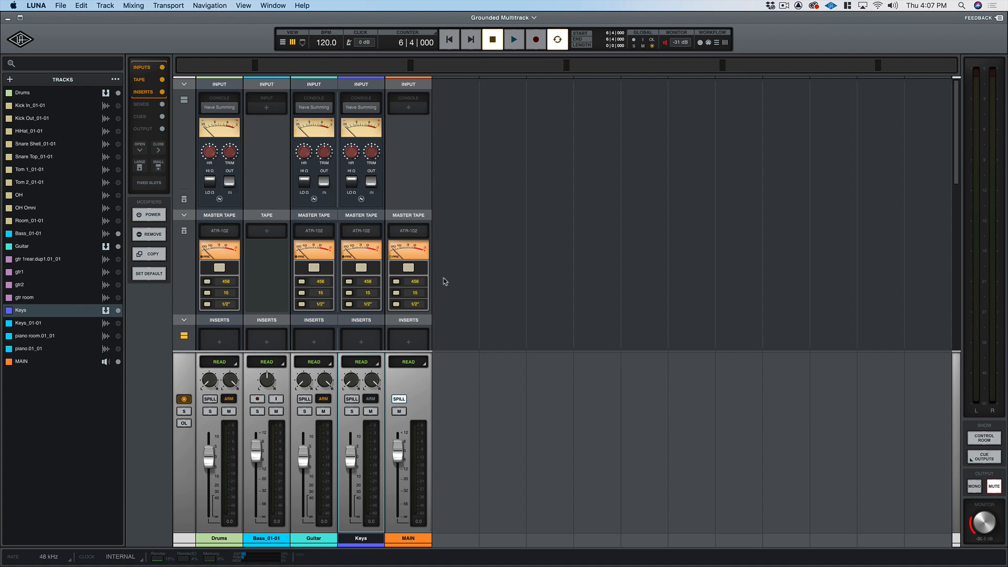
Add Neve Summing to the MAIN bus and lower the Keys and Drums bus faders, bringing Drums to -6.0 dB.
{"action": "left_click", "coordinate": [408, 109]}
{"action": "left_click", "coordinate": [416, 128]}
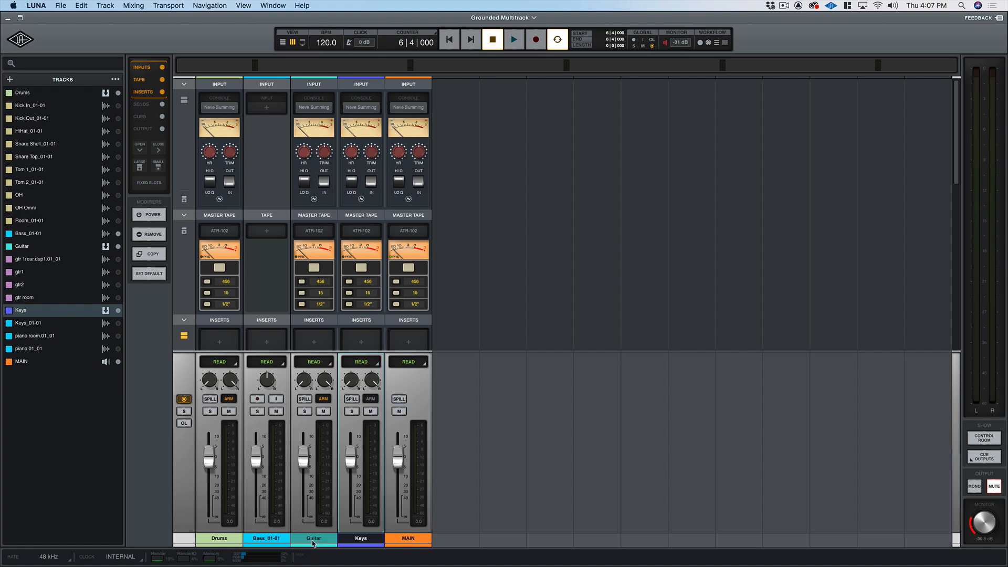
{"action": "left_click_drag", "start_coordinate": [352, 462], "coordinate": [353, 478]}
{"action": "left_click_drag", "start_coordinate": [208, 455], "coordinate": [207, 475]}
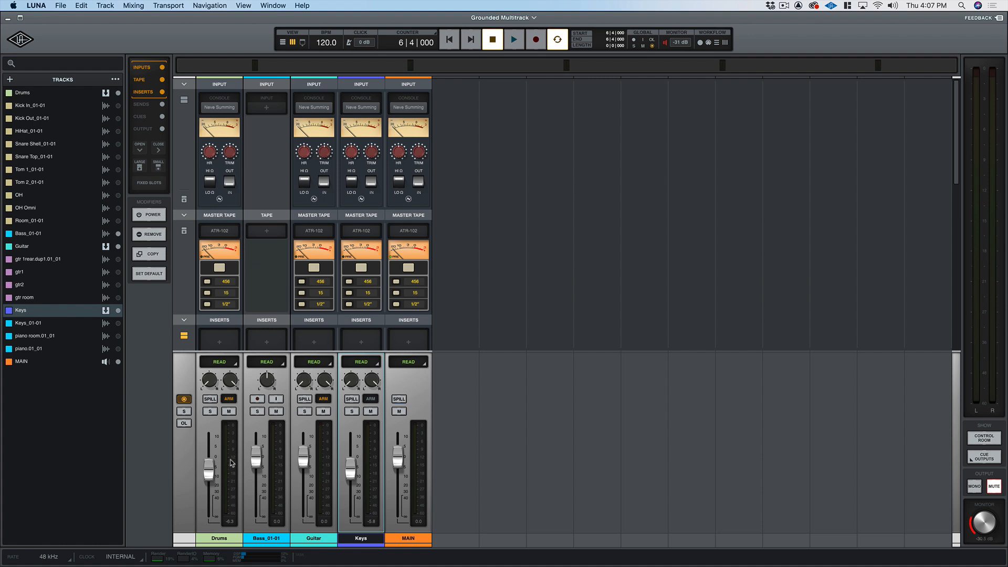
Spill the Drums bus, pull the Snare Shell_01-01 fader down to about -27 dB, and return to the full mixer.
{"action": "left_click", "coordinate": [210, 399]}
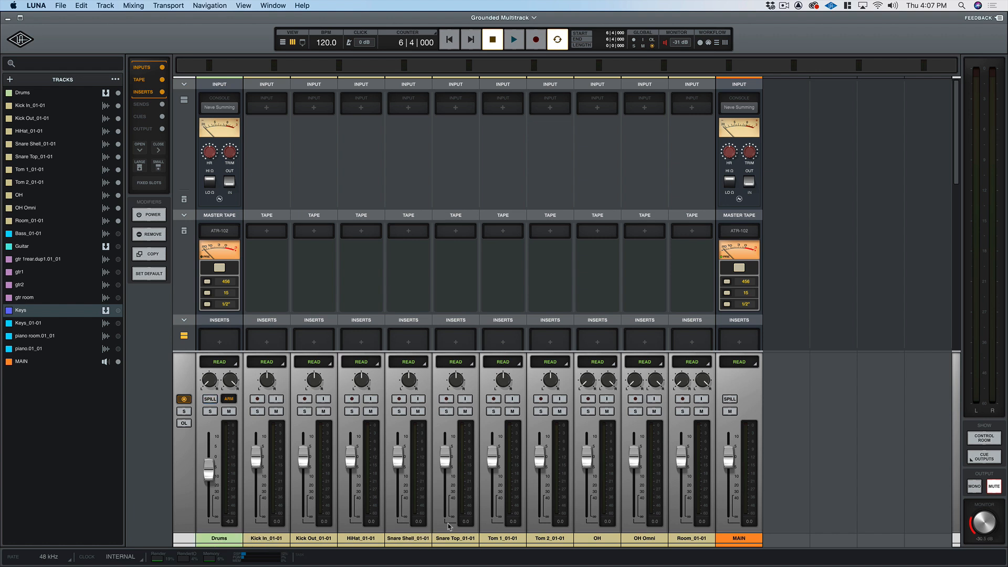
{"action": "left_click_drag", "start_coordinate": [399, 464], "coordinate": [397, 494]}
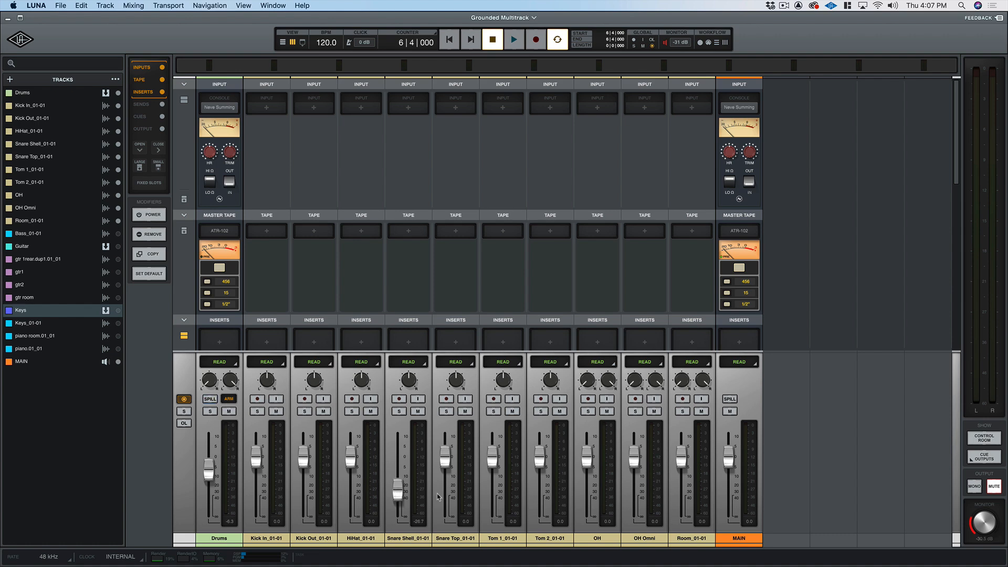
{"action": "left_click", "coordinate": [211, 401]}
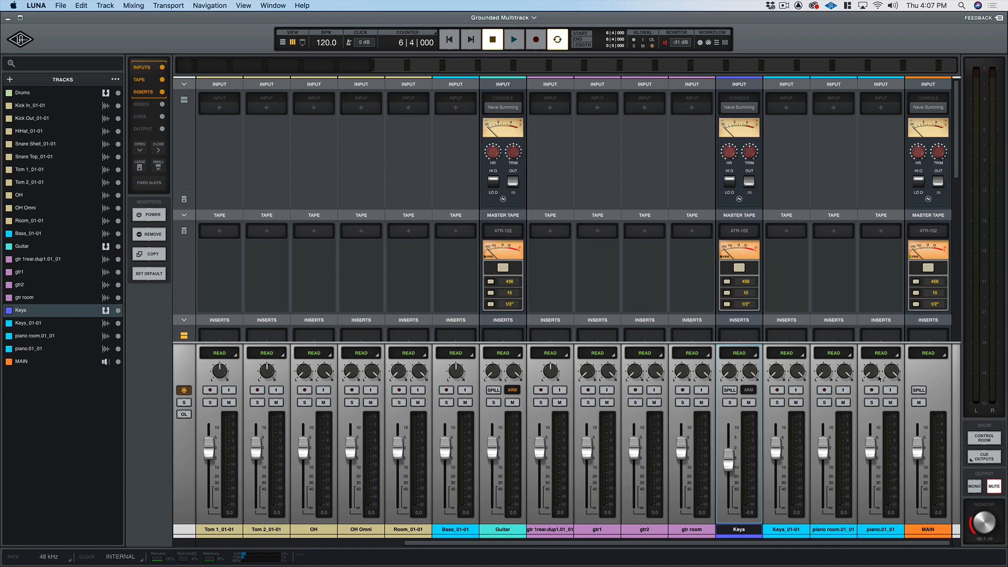
Spill the MAIN bus, toggle the Keys and Guitar spills in the mixer, and spill Drums in the timeline view.
{"action": "left_click", "coordinate": [915, 389]}
{"action": "left_click", "coordinate": [352, 399]}
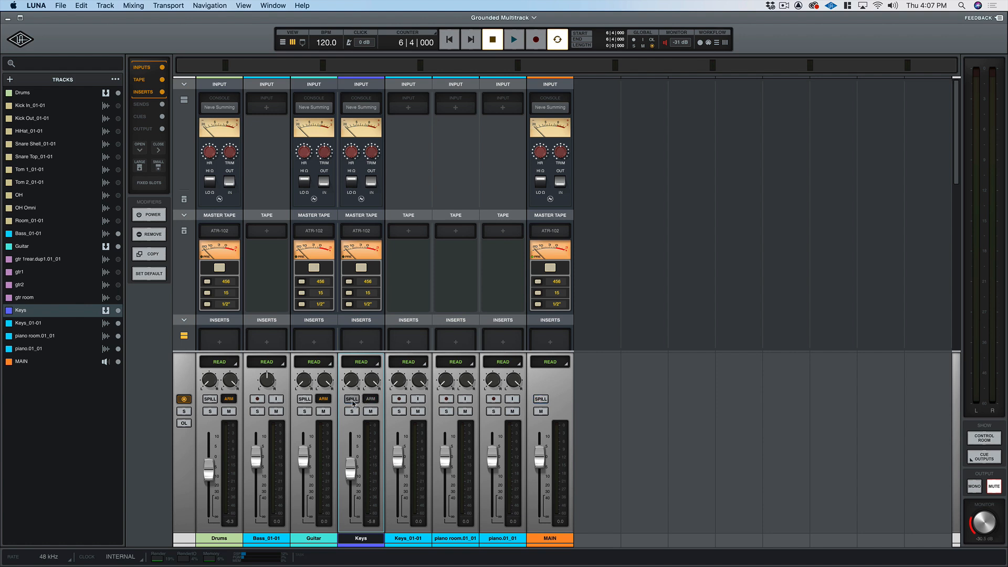
{"action": "left_click", "coordinate": [352, 398]}
{"action": "left_click", "coordinate": [304, 399]}
{"action": "left_click", "coordinate": [304, 399]}
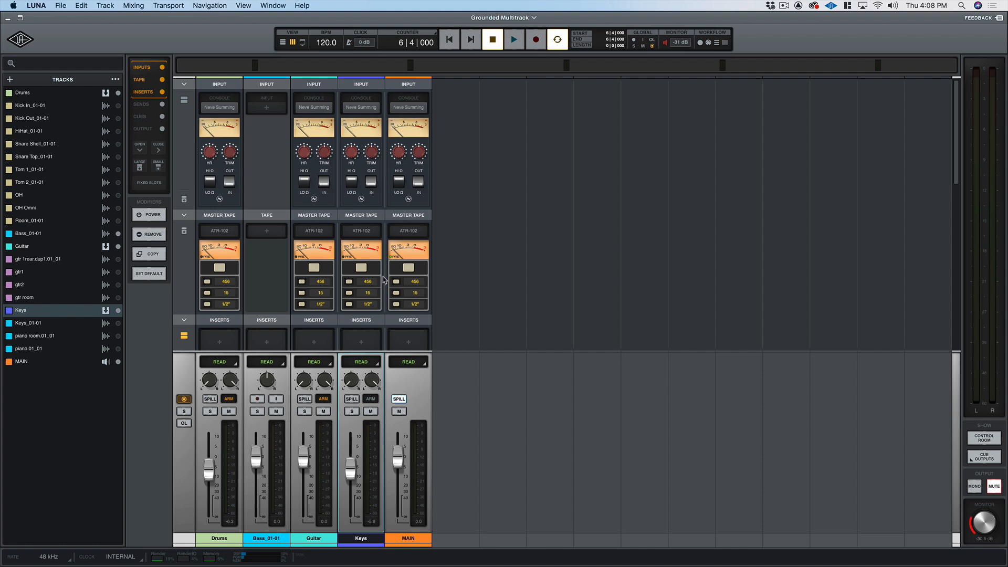
{"action": "key", "text": "super+equal"}
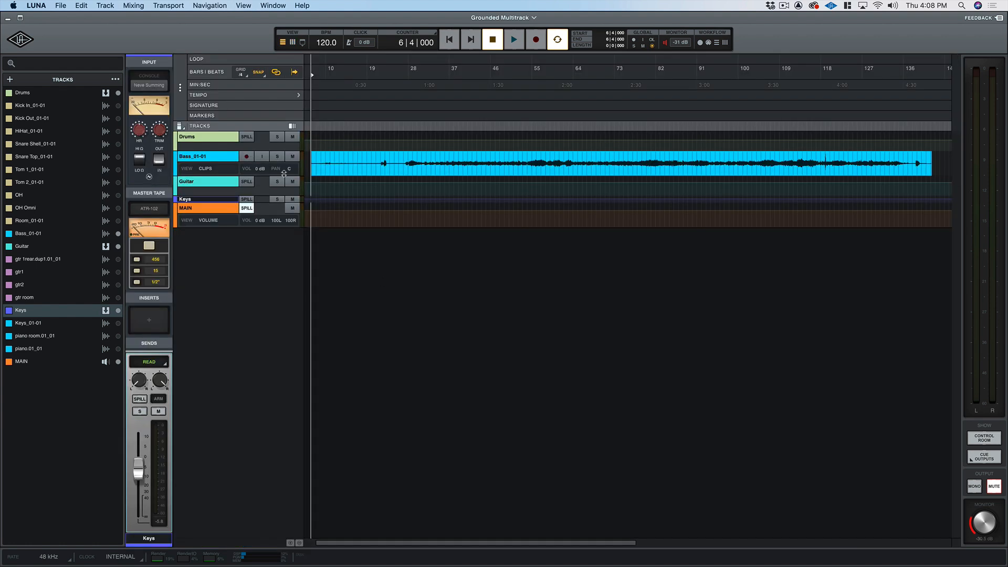
{"action": "left_click", "coordinate": [247, 137]}
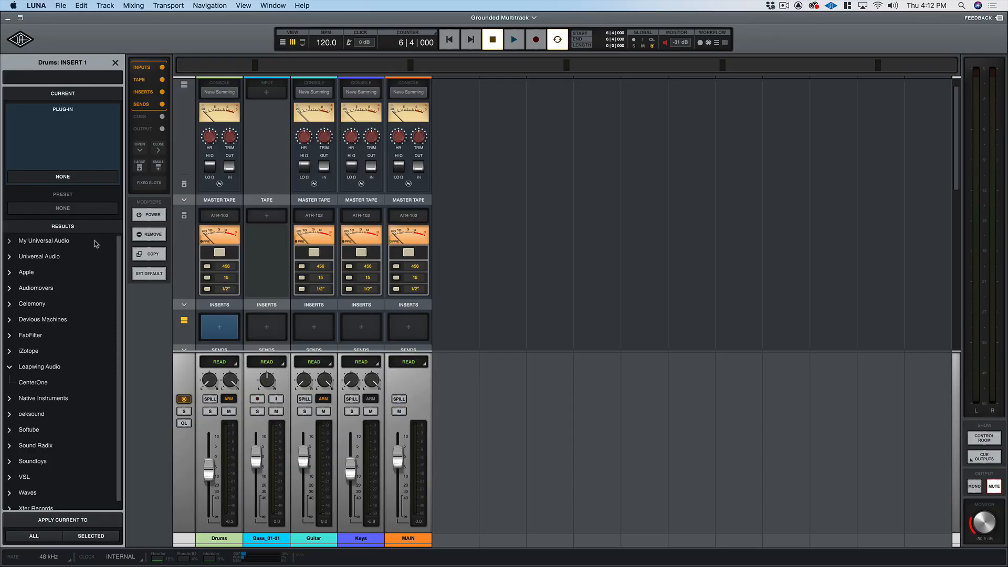
Spill the Drums bus in the mixer, close the insert plug-in browser, and return to the timeline view.
{"action": "left_click", "coordinate": [9, 368]}
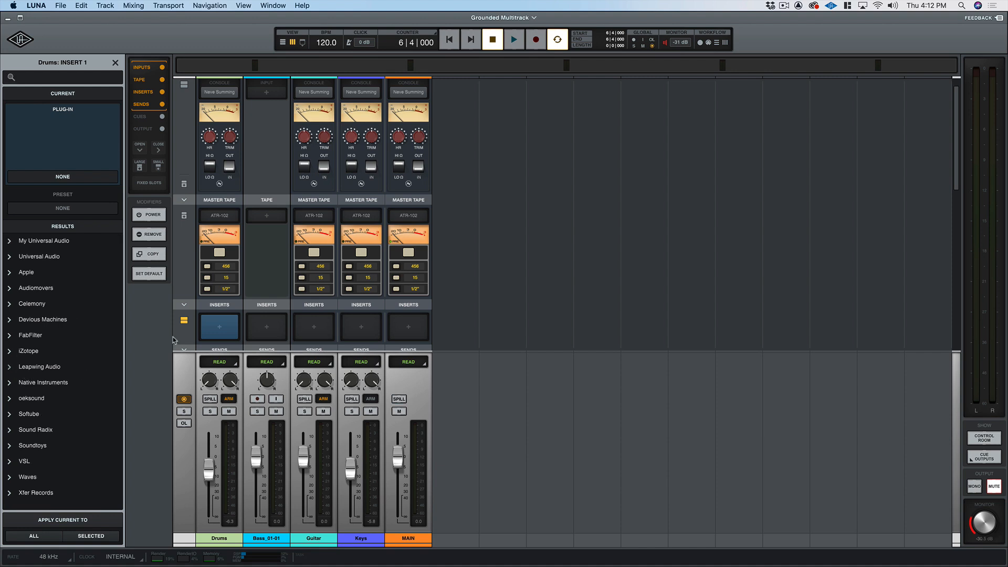
{"action": "scroll", "coordinate": [231, 330], "scroll_direction": "down", "scroll_amount": 2}
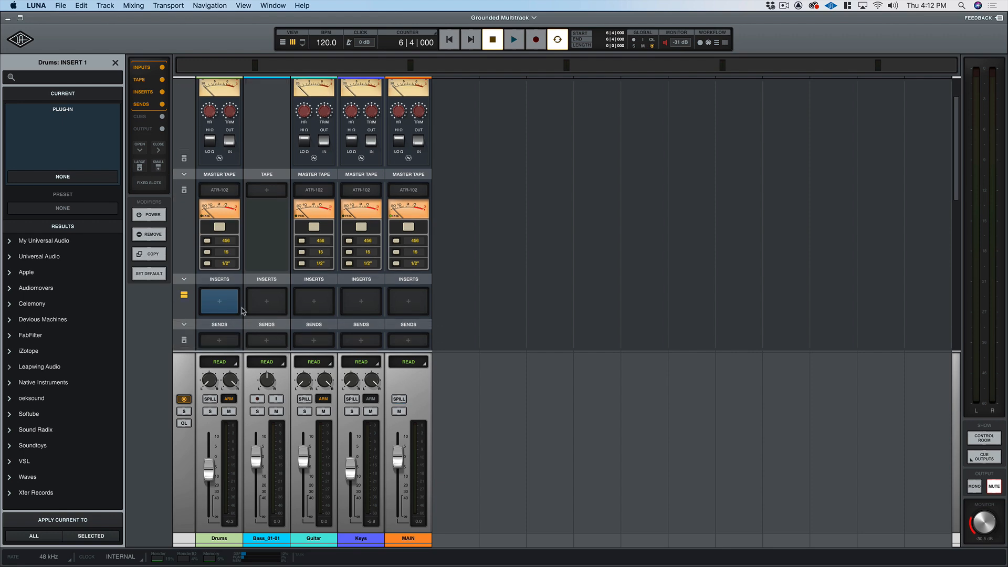
{"action": "left_click", "coordinate": [210, 399]}
{"action": "scroll", "coordinate": [415, 317], "scroll_direction": "down", "scroll_amount": 1}
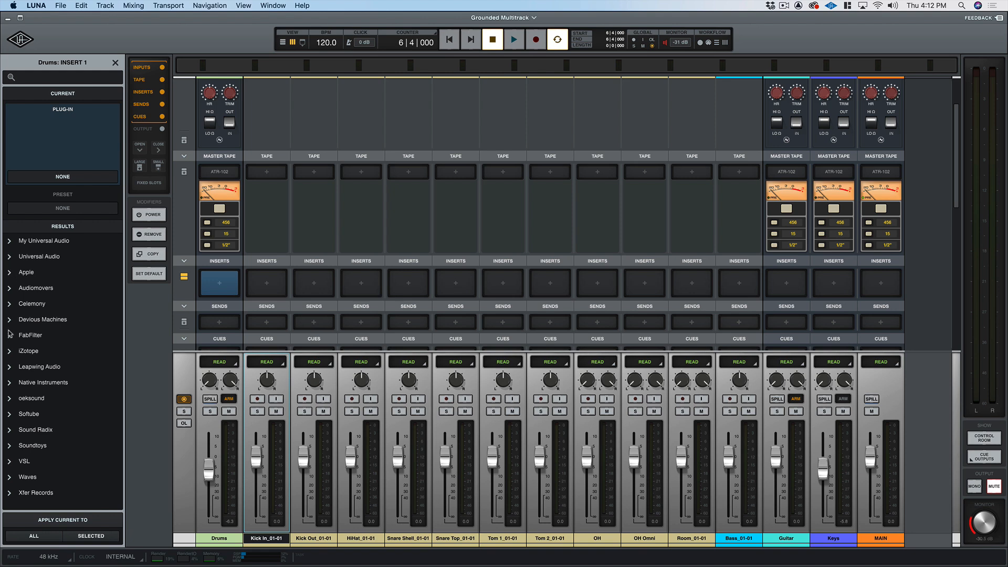
{"action": "left_click", "coordinate": [445, 246]}
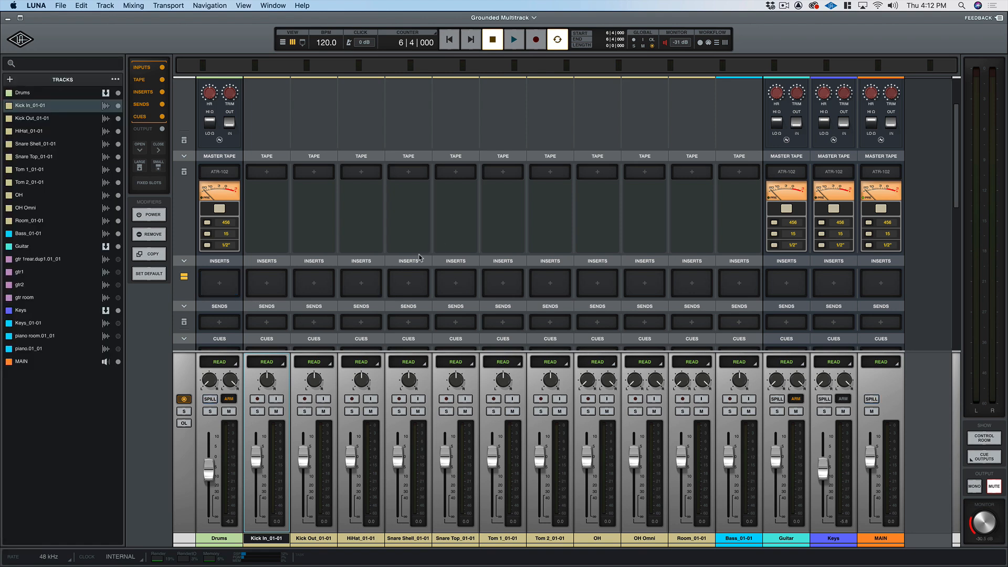
{"action": "key", "text": "super+equal"}
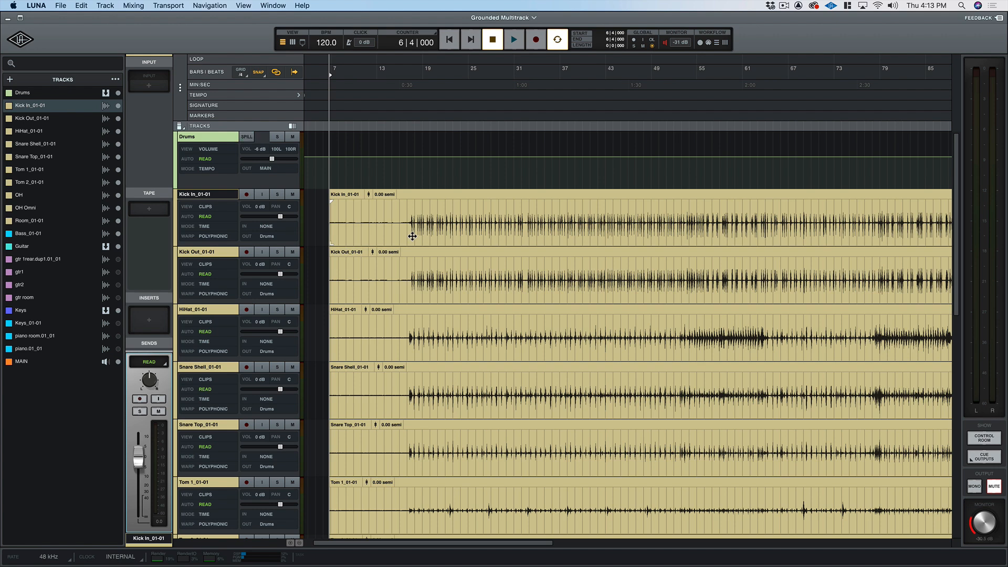
Trim the start of the Kick In_01-01 clip to bar 7 and add a fade-in about three bars long.
{"action": "mouse_move", "coordinate": [336, 240]}
{"action": "left_mouse_down"}
{"action": "mouse_move", "coordinate": [395, 239]}
{"action": "mouse_move", "coordinate": [332, 241]}
{"action": "left_mouse_up"}
{"action": "left_click_drag", "start_coordinate": [331, 200], "coordinate": [394, 198]}
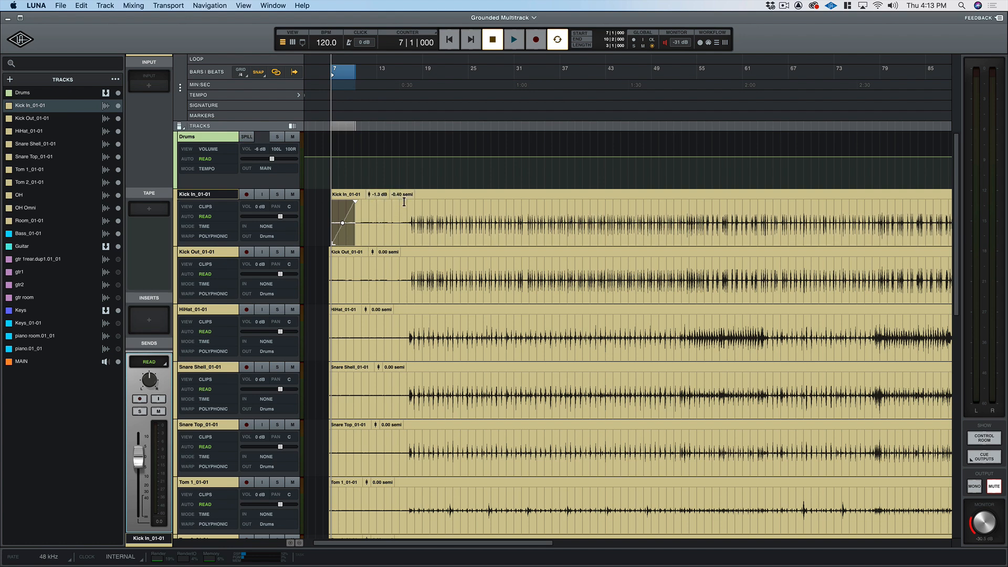
Reset the Kick In_01-01 clip's pitch to 0 semitones and its gain to 0.0 dB.
{"action": "double_click", "coordinate": [402, 195]}
{"action": "type", "text": "0"}
{"action": "key", "text": "Return"}
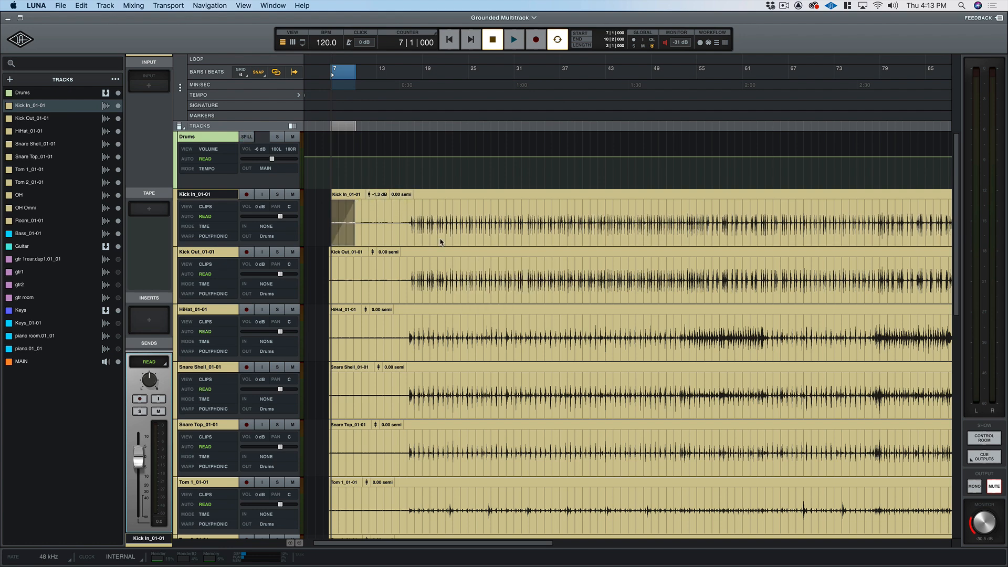
{"action": "left_click", "coordinate": [378, 194], "text": "alt"}
{"action": "double_click", "coordinate": [368, 194]}
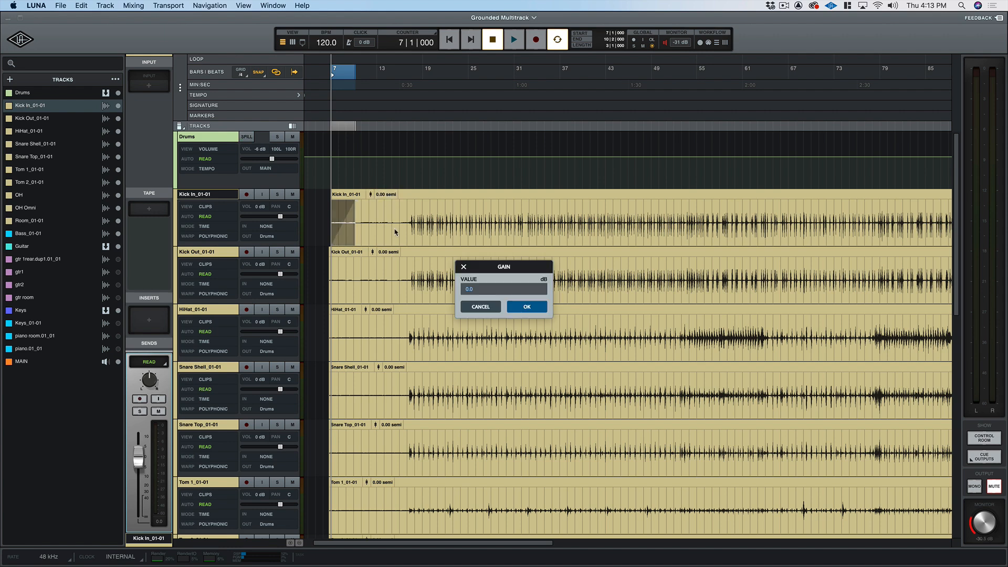
{"action": "key", "text": "Return"}
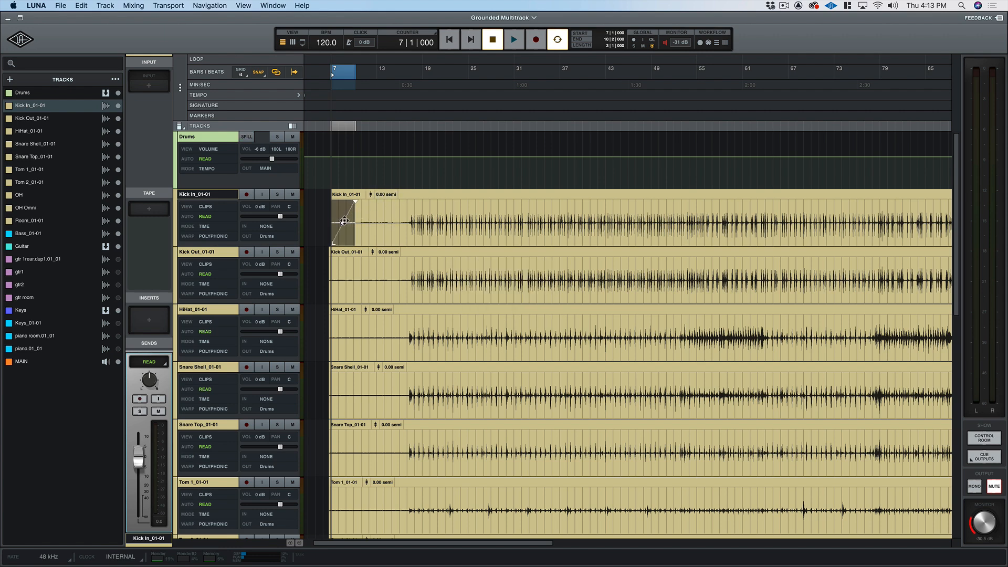
Reshape the fade-in curve on the Kick In_01-01 clip, and undo the clip's fade and trim edits.
{"action": "mouse_move", "coordinate": [345, 225]}
{"action": "left_mouse_down"}
{"action": "mouse_move", "coordinate": [342, 238]}
{"action": "mouse_move", "coordinate": [334, 203]}
{"action": "mouse_move", "coordinate": [340, 223]}
{"action": "left_mouse_up"}
{"action": "left_click", "coordinate": [384, 214]}
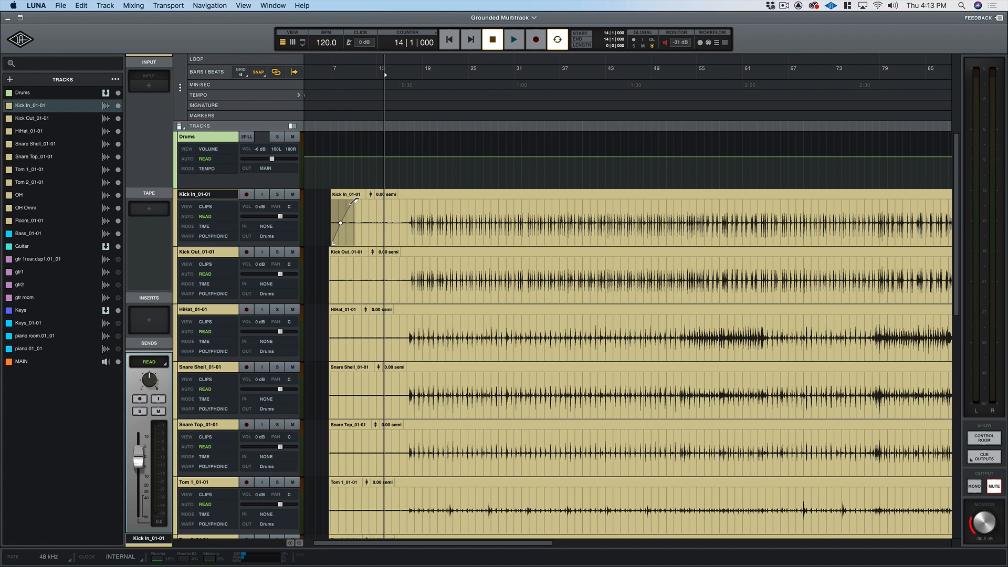
{"action": "key", "text": "super+z"}
{"action": "key", "text": "super+z"}
{"action": "key", "text": "super+z"}
{"action": "left_click", "coordinate": [332, 243]}
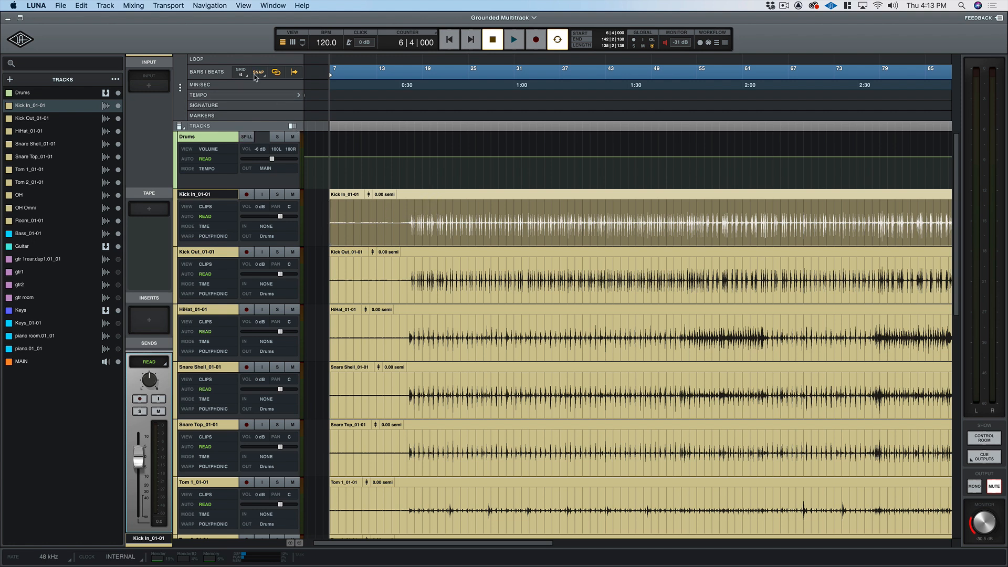
Select the drum tracks from Kick In_01-01 through Room_01-01 and switch their track view to Volume.
{"action": "mouse_move", "coordinate": [420, 193]}
{"action": "left_mouse_down"}
{"action": "mouse_move", "coordinate": [479, 196]}
{"action": "mouse_move", "coordinate": [414, 194]}
{"action": "mouse_move", "coordinate": [452, 196]}
{"action": "mouse_move", "coordinate": [423, 195]}
{"action": "left_mouse_up"}
{"action": "key", "text": "t"}
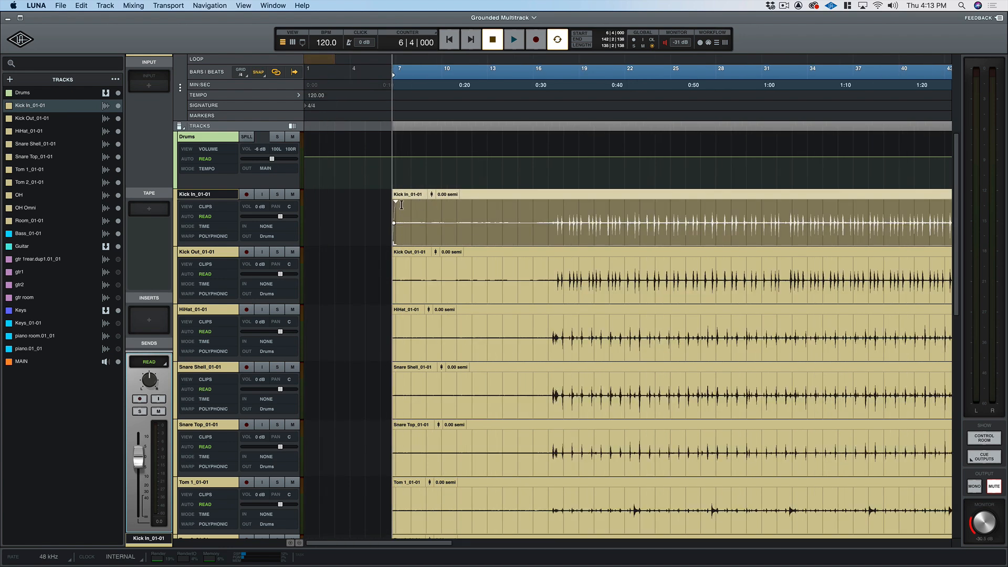
{"action": "scroll", "coordinate": [457, 199], "scroll_direction": "right", "scroll_amount": 2}
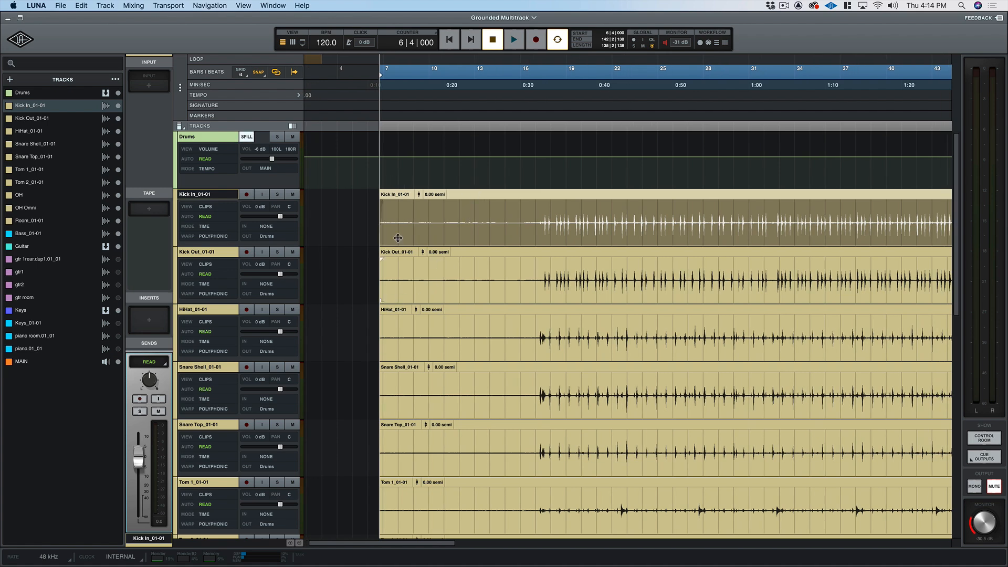
{"action": "scroll", "coordinate": [236, 367], "scroll_direction": "down", "scroll_amount": 5}
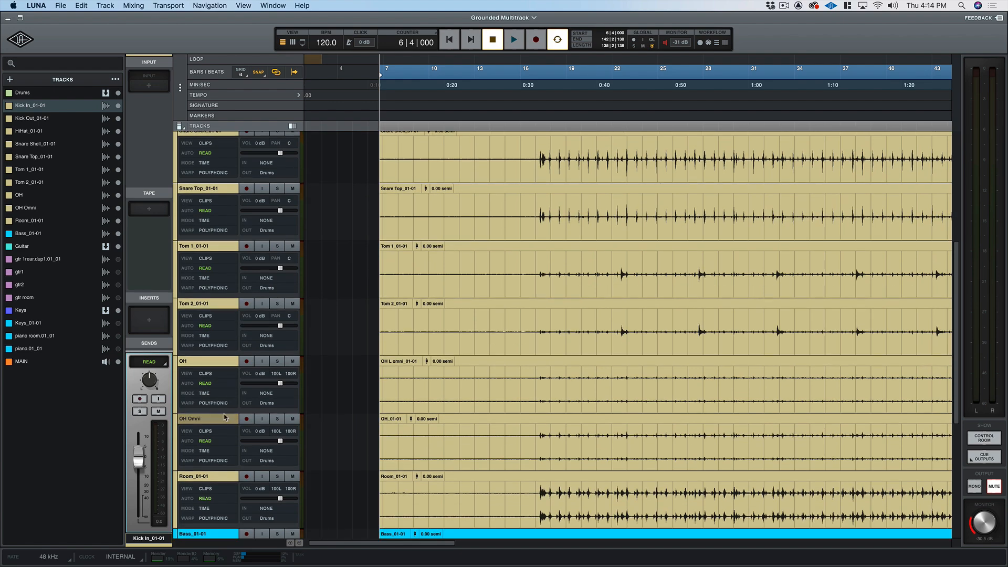
{"action": "left_click", "coordinate": [211, 477], "text": "shift"}
{"action": "scroll", "coordinate": [440, 390], "scroll_direction": "up", "scroll_amount": 4}
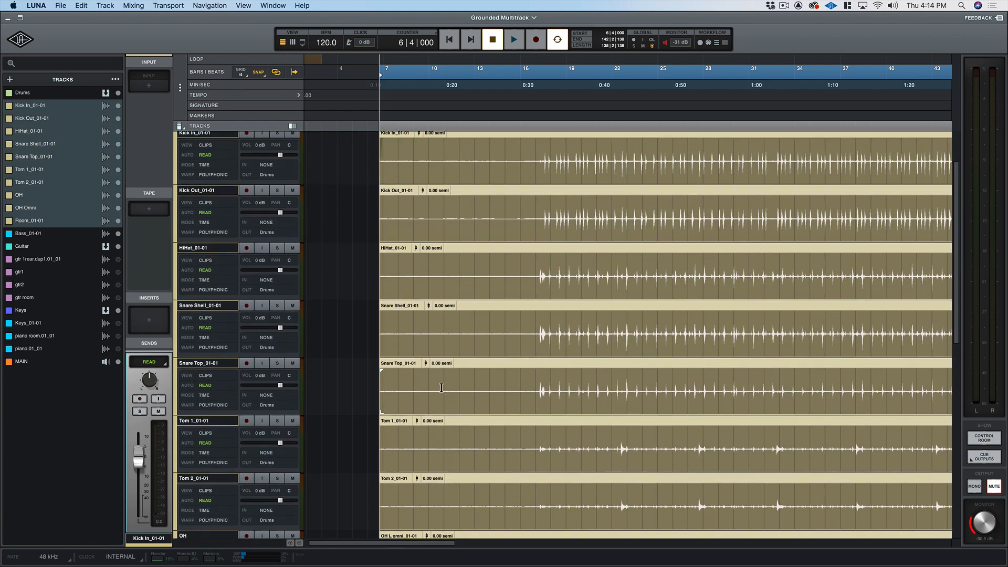
{"action": "scroll", "coordinate": [442, 388], "scroll_direction": "up", "scroll_amount": 2}
{"action": "scroll", "coordinate": [441, 387], "scroll_direction": "down", "scroll_amount": 5}
{"action": "scroll", "coordinate": [442, 387], "scroll_direction": "up", "scroll_amount": 1}
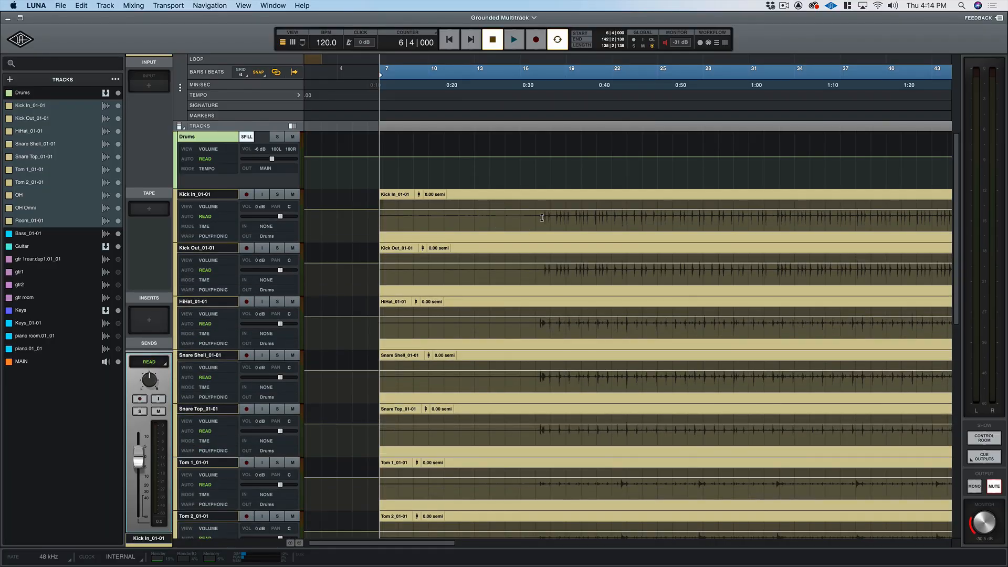
Solo the Drums bus and start playback from 17|3|000, where the drums come in.
{"action": "left_click", "coordinate": [541, 218]}
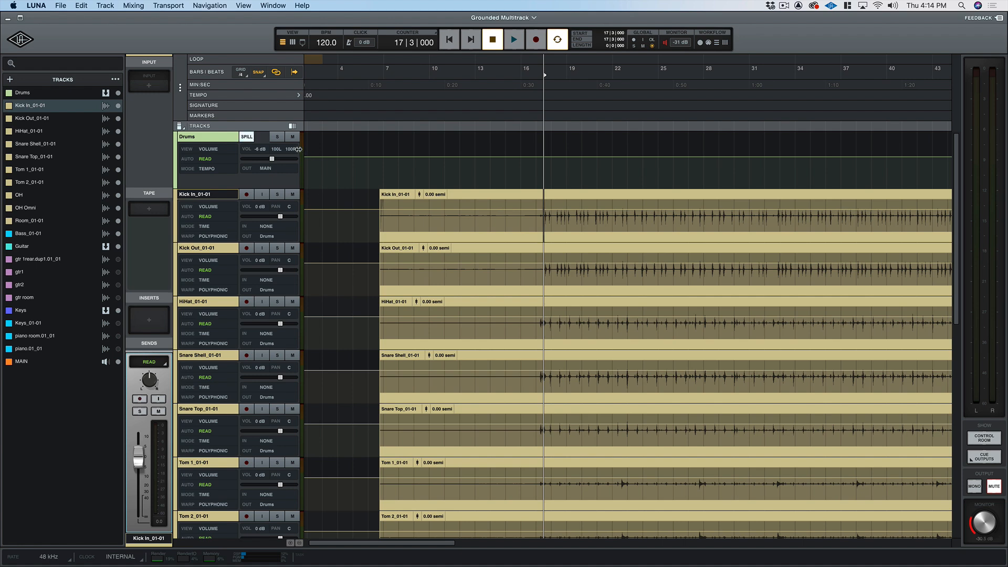
{"action": "left_click", "coordinate": [277, 137]}
{"action": "key", "text": "space"}
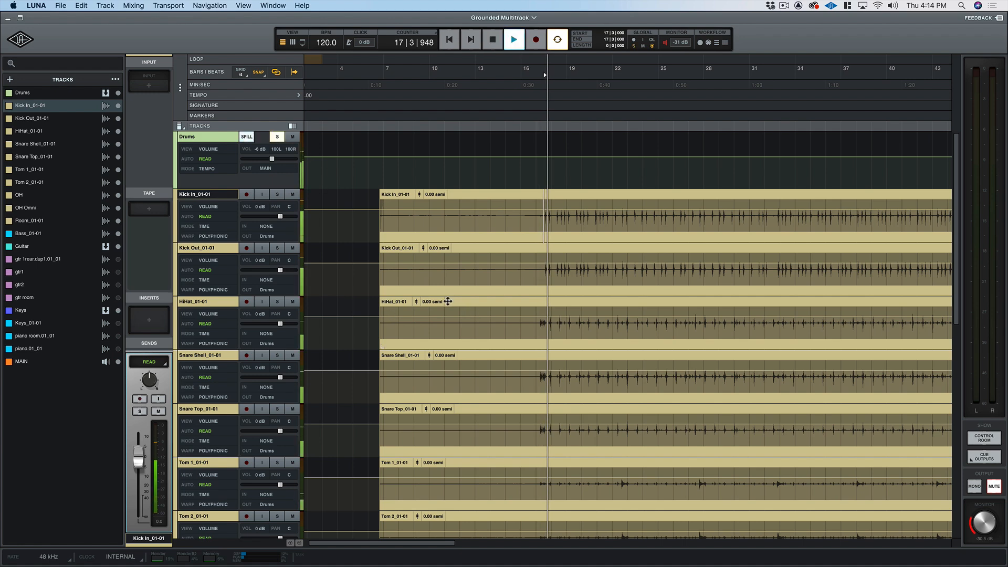
Shrink all tracks to their minimum height and enlarge them again to a medium height during playback.
{"action": "key", "text": "ctrl+Down"}
{"action": "key", "text": "ctrl+Down"}
{"action": "key", "text": "ctrl+alt+Down"}
{"action": "key", "text": "ctrl+alt+Down"}
{"action": "key", "text": "ctrl+alt+Down"}
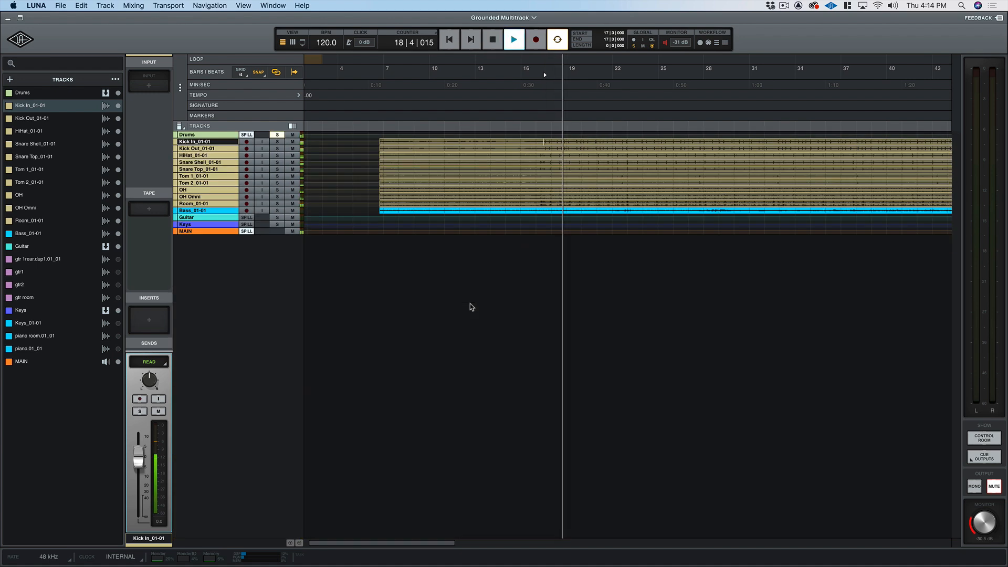
{"action": "key", "text": "ctrl+alt+Up"}
{"action": "key", "text": "ctrl+alt+Up"}
{"action": "key", "text": "ctrl+alt+Up"}
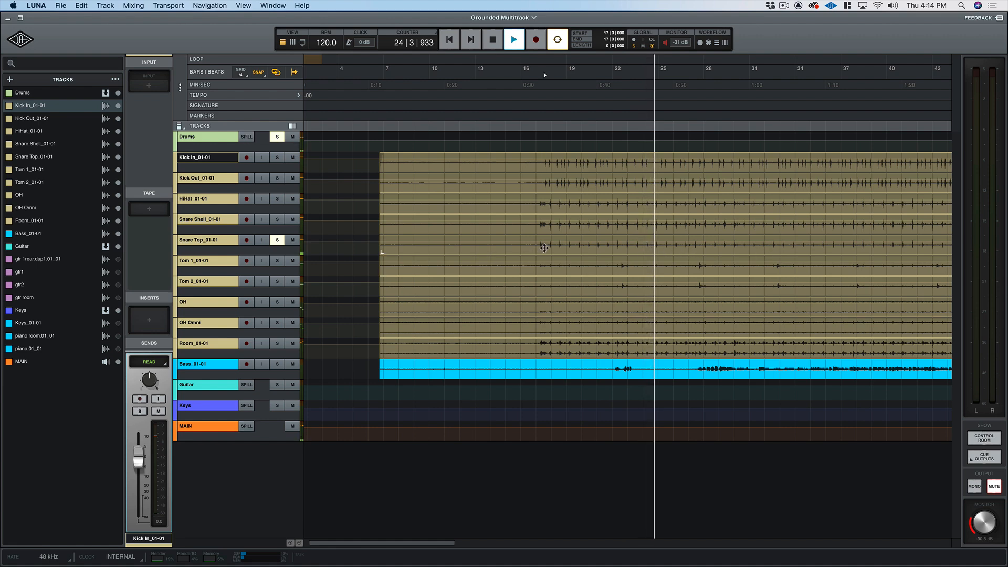
Raise the volume of the soloed Snare Top_01-01 track to about 7 dB and shrink the track to its minimum height.
{"action": "left_click", "coordinate": [549, 247]}
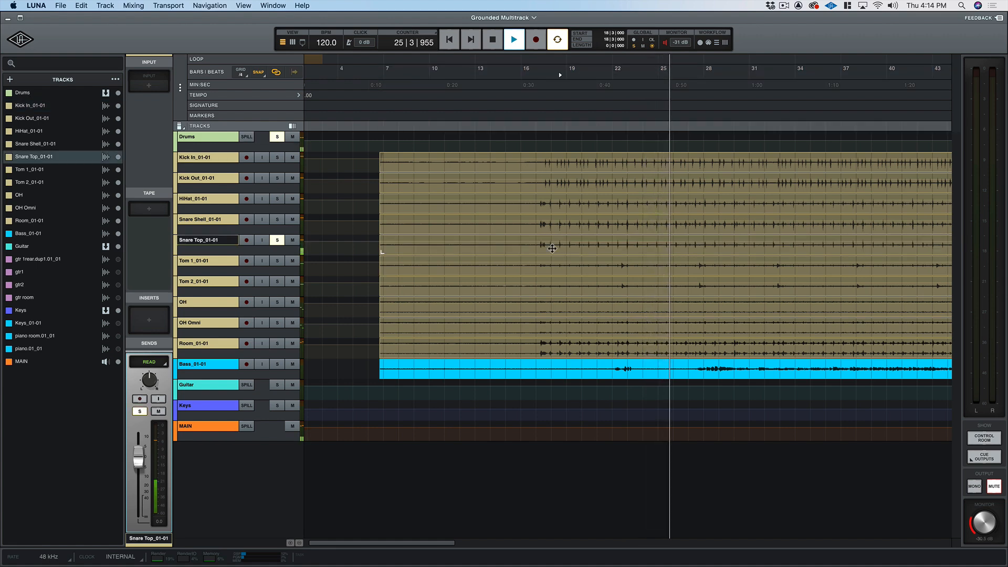
{"action": "left_click", "coordinate": [552, 248]}
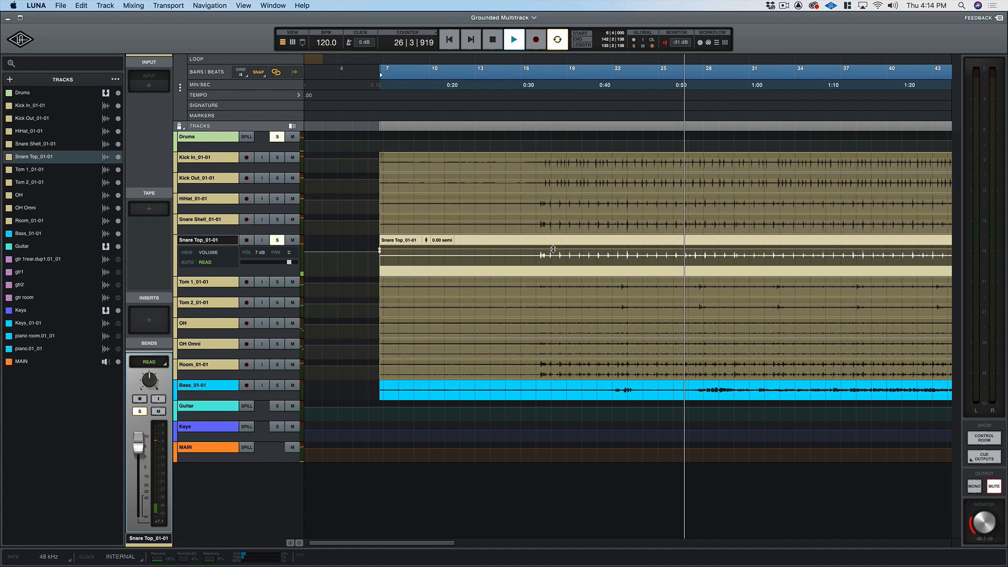
{"action": "left_click_drag", "start_coordinate": [552, 249], "coordinate": [552, 249]}
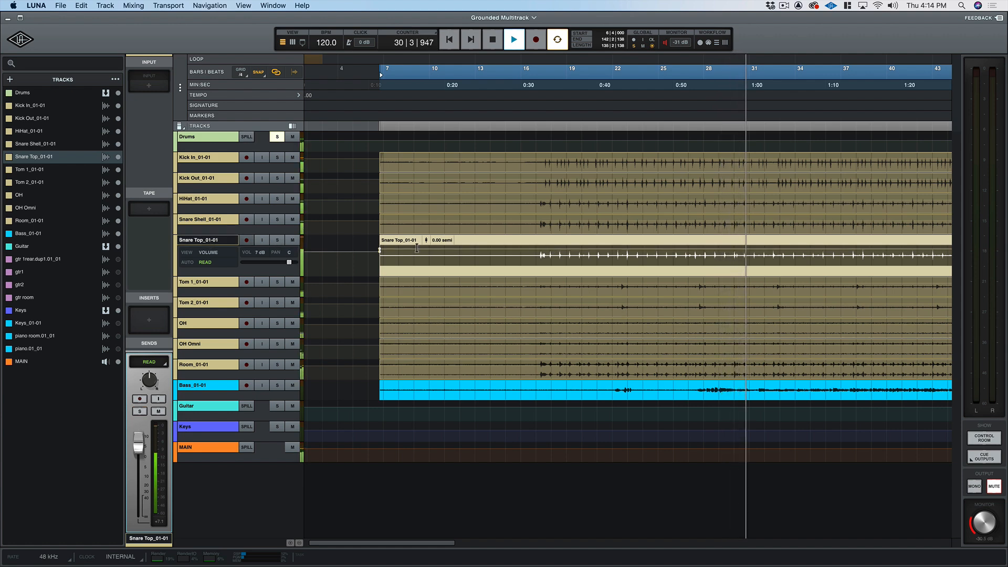
{"action": "key", "text": "ctrl+Down"}
Enlarge the Kick Out_01-01 track and lower its volume to about -5 dB.
{"action": "left_click", "coordinate": [215, 177]}
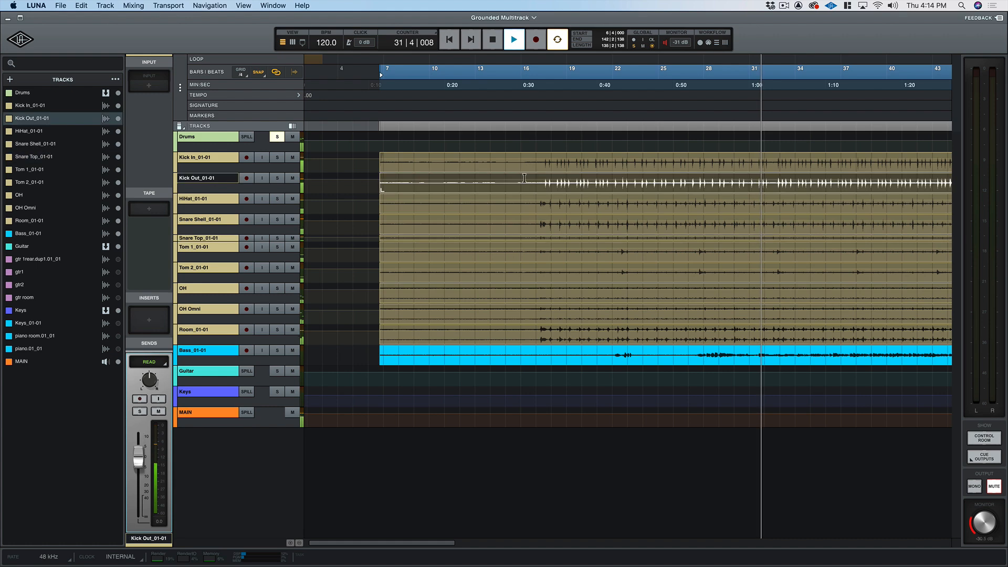
{"action": "key", "text": "ctrl+Up"}
{"action": "key", "text": "ctrl+Up"}
{"action": "key", "text": "ctrl+Up"}
{"action": "left_click_drag", "start_coordinate": [559, 202], "coordinate": [559, 208]}
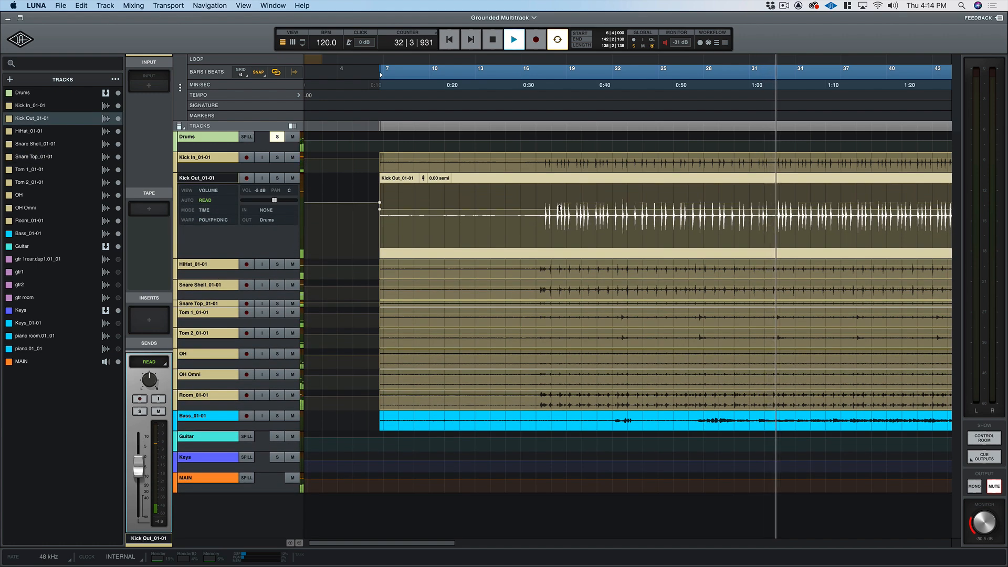
Shrink the Kick Out_01-01 track to minimum height, enlarge it again, and return it to minimum height during playback.
{"action": "key", "text": "ctrl+Down"}
{"action": "key", "text": "ctrl+Down"}
{"action": "key", "text": "ctrl+Down"}
{"action": "key", "text": "ctrl+Down"}
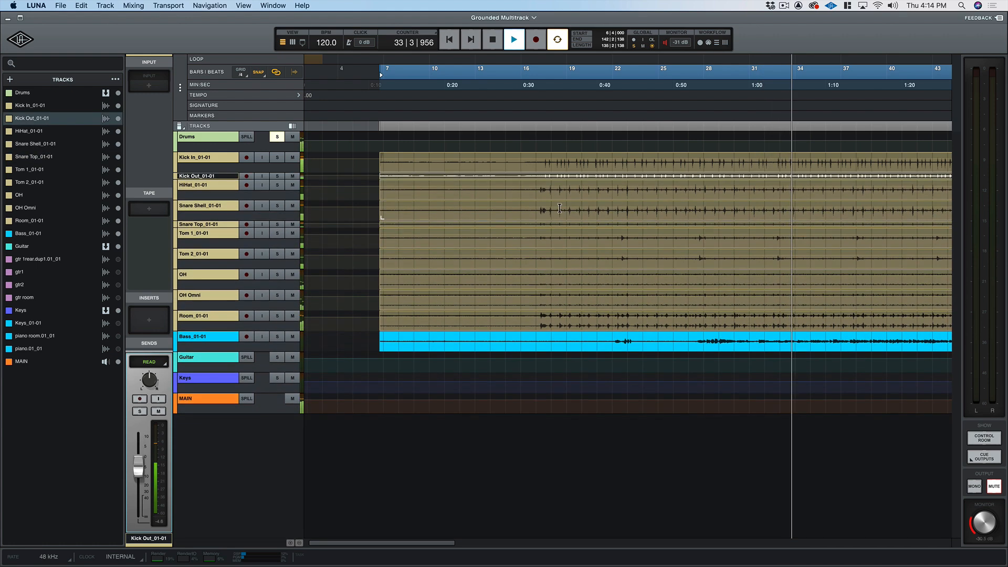
{"action": "key", "text": "ctrl+Up"}
{"action": "key", "text": "ctrl+Up"}
{"action": "key", "text": "ctrl+Up"}
{"action": "key", "text": "ctrl+Up"}
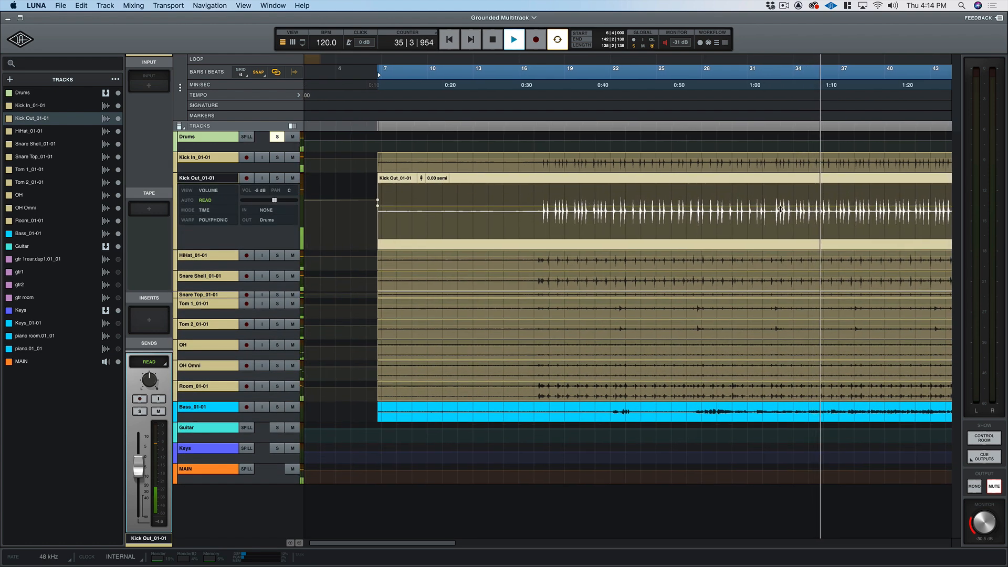
{"action": "scroll", "coordinate": [735, 209], "scroll_direction": "right", "scroll_amount": 2}
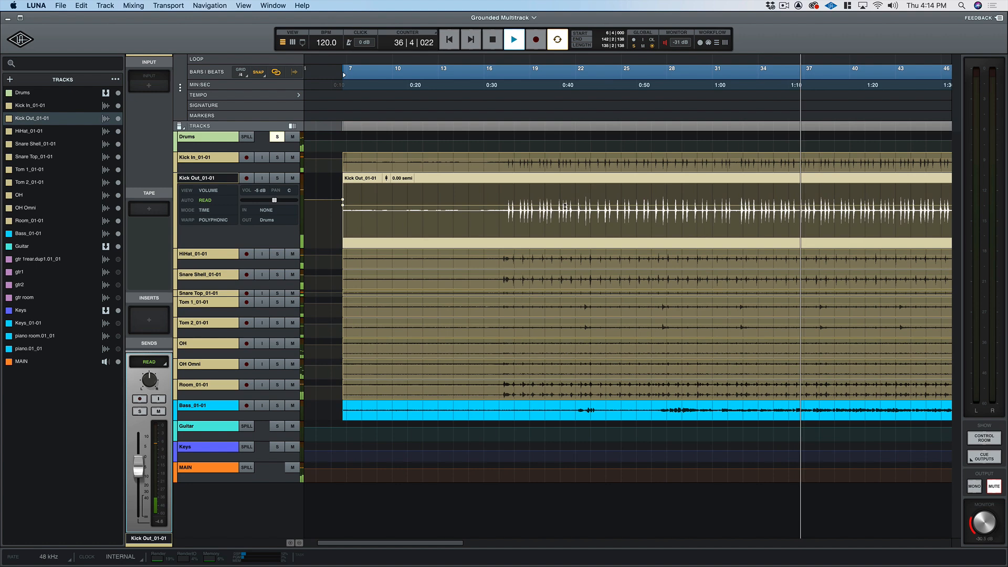
{"action": "key", "text": "ctrl+Down"}
{"action": "key", "text": "ctrl+Down"}
{"action": "key", "text": "ctrl+Down"}
{"action": "key", "text": "ctrl+Down"}
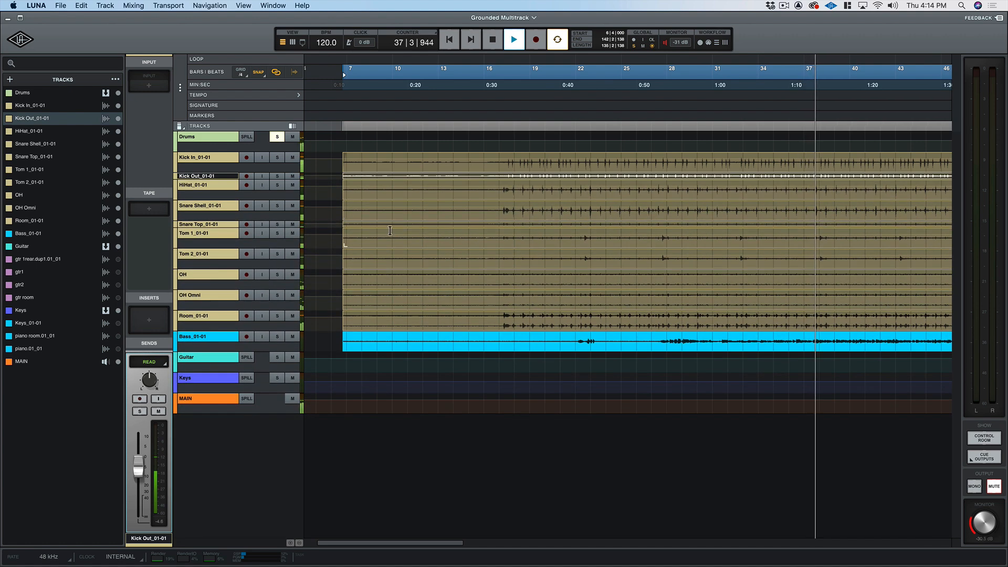
Enlarge the Room_01-01 track and lower its volume to about -9 dB.
{"action": "left_click", "coordinate": [559, 312]}
{"action": "key", "text": "ctrl+Up"}
{"action": "key", "text": "ctrl+Up"}
{"action": "key", "text": "ctrl+Up"}
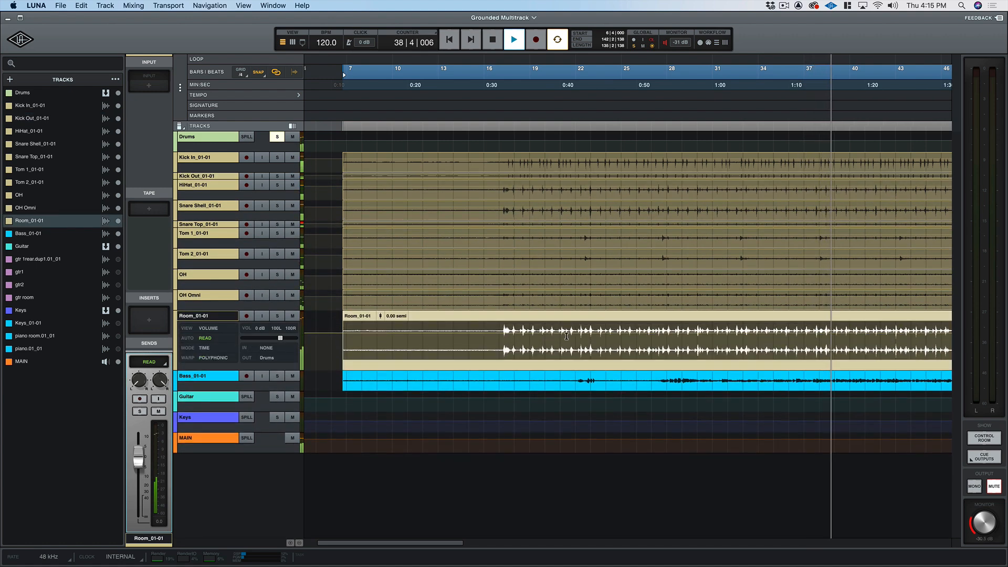
{"action": "left_click_drag", "start_coordinate": [564, 333], "coordinate": [563, 340]}
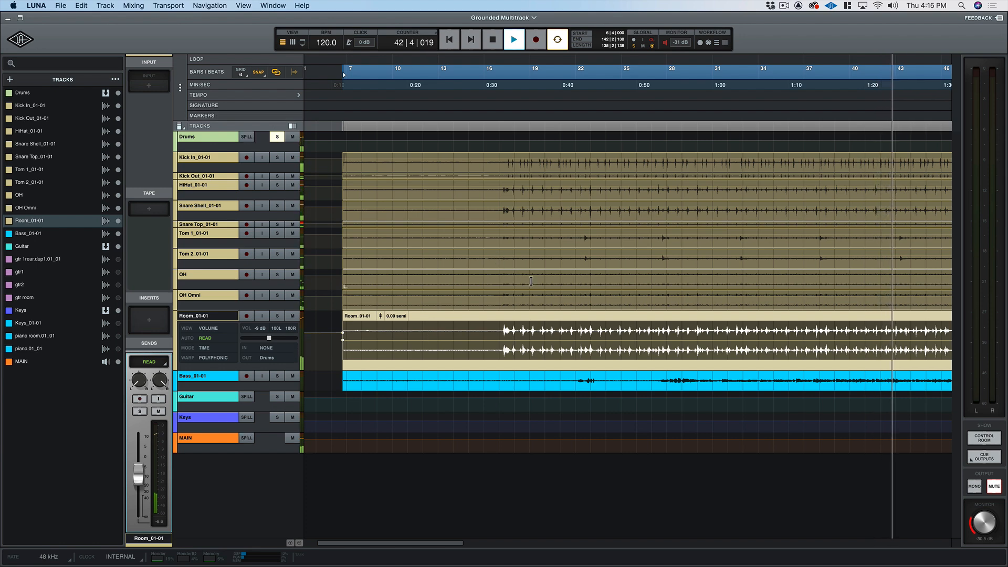
Shrink all tracks to minimum height, switch them back to Clips view and enlarge the Room_01-01 track.
{"action": "scroll", "coordinate": [539, 279], "scroll_direction": "down", "scroll_amount": 10}
{"action": "scroll", "coordinate": [538, 280], "scroll_direction": "up", "scroll_amount": 10}
{"action": "scroll", "coordinate": [539, 279], "scroll_direction": "down", "scroll_amount": 10}
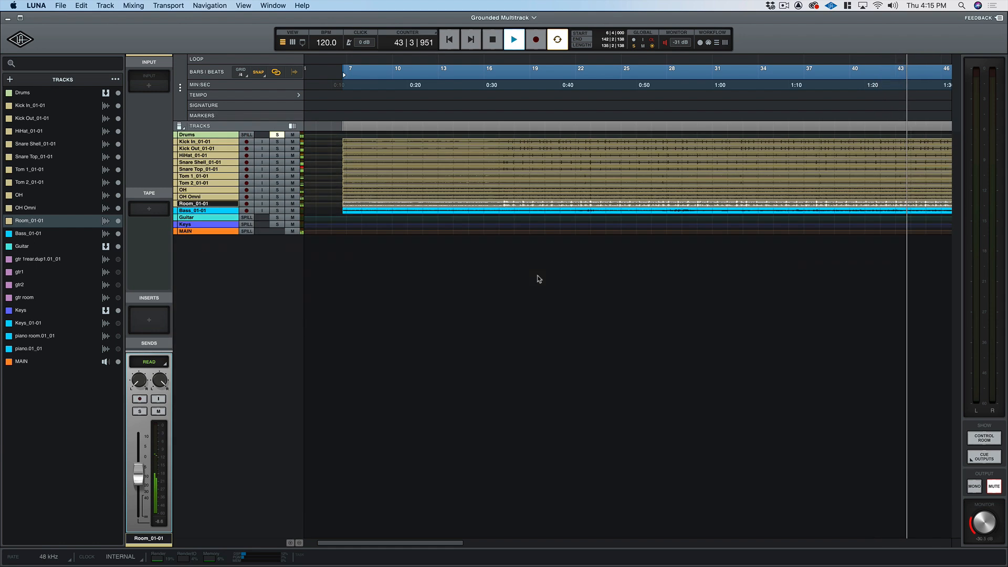
{"action": "scroll", "coordinate": [539, 279], "scroll_direction": "left", "scroll_amount": 2}
{"action": "scroll", "coordinate": [521, 180], "scroll_direction": "up", "scroll_amount": 10}
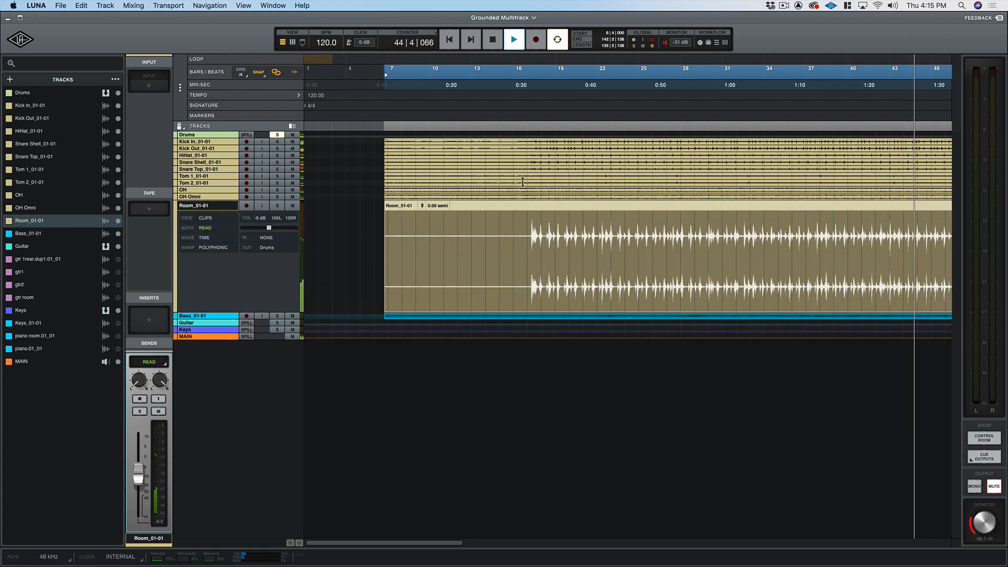
{"action": "scroll", "coordinate": [521, 181], "scroll_direction": "down", "scroll_amount": 10}
{"action": "scroll", "coordinate": [522, 181], "scroll_direction": "up", "scroll_amount": 8}
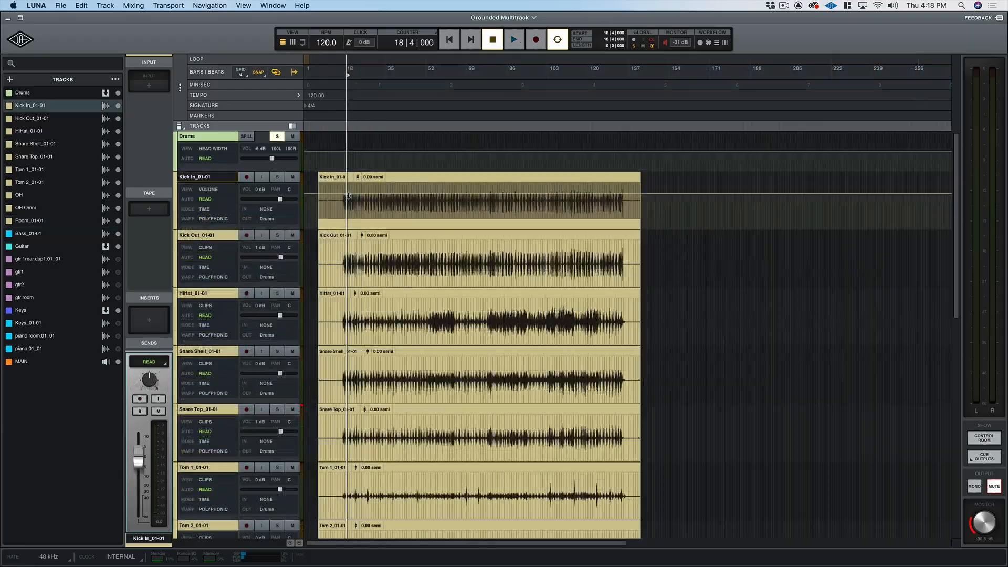
Try a clip gain of -1.8 dB and a pitch of +1.90 semitones on the Kick In_01-01 clip, and reset both to 0.
{"action": "left_click_drag", "start_coordinate": [348, 193], "coordinate": [460, 196]}
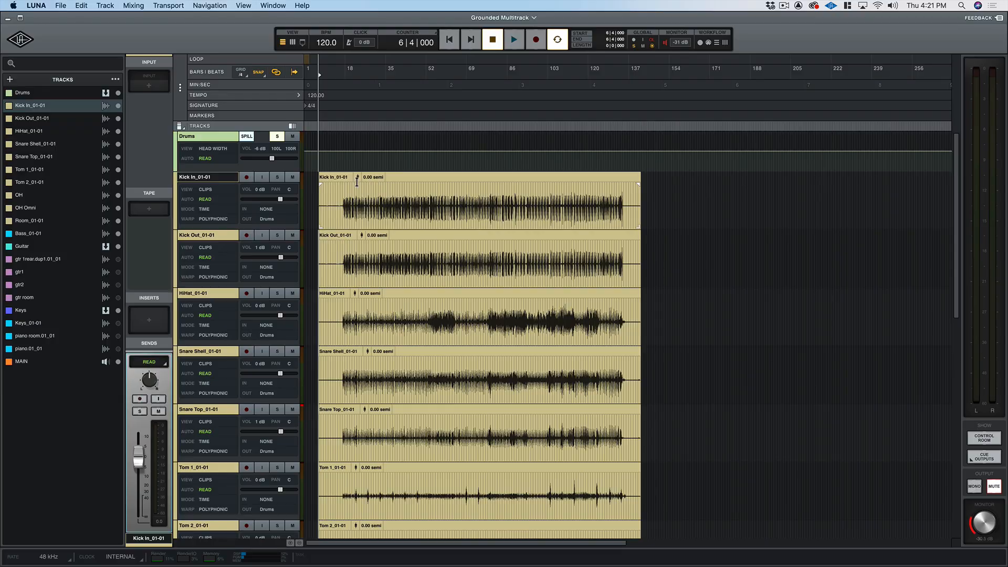
{"action": "left_click_drag", "start_coordinate": [357, 182], "coordinate": [357, 186]}
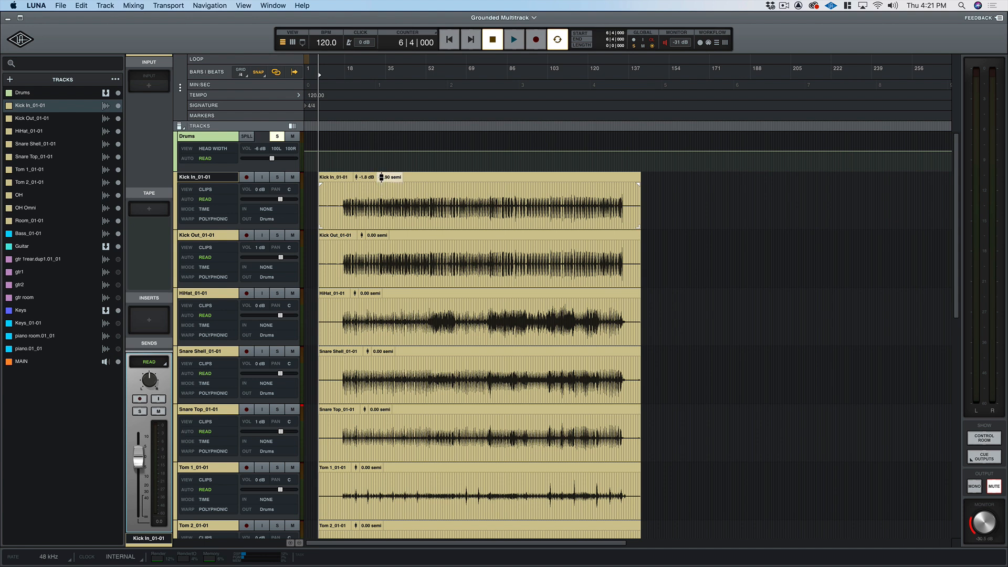
{"action": "double_click", "coordinate": [381, 176]}
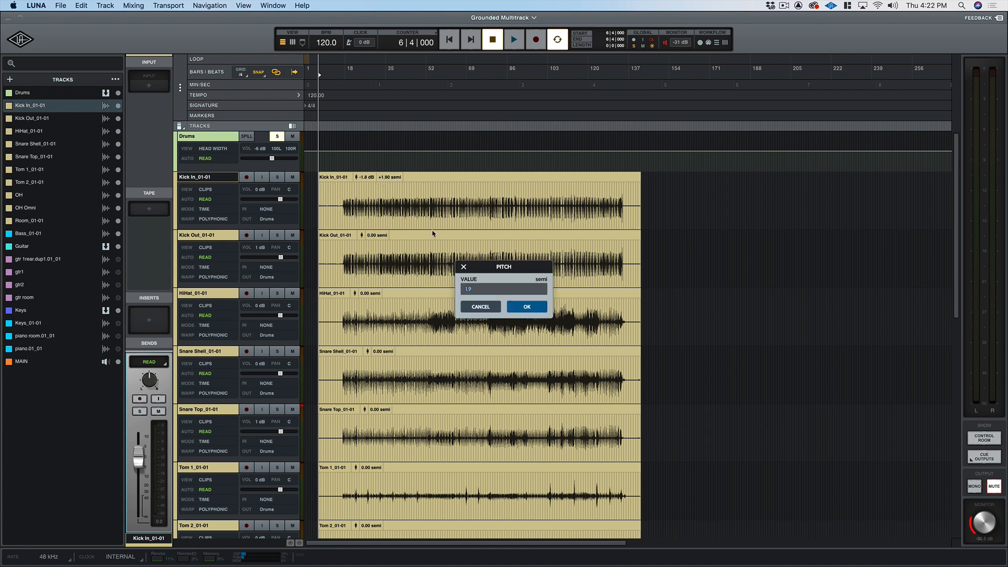
{"action": "key", "text": "Return"}
{"action": "double_click", "coordinate": [365, 177]}
{"action": "type", "text": "0"}
{"action": "key", "text": "Return"}
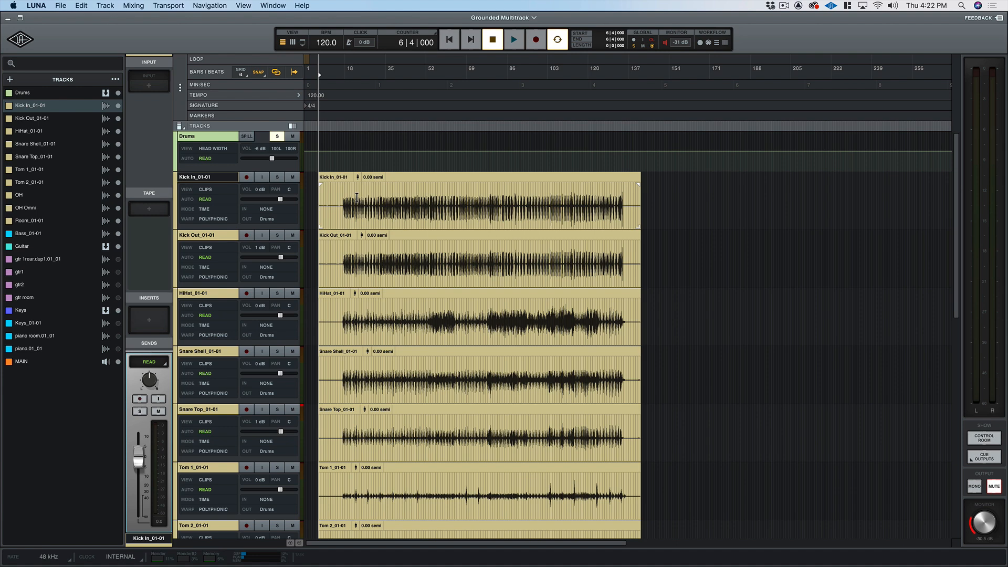
Move the playhead to the first transient of the Kick In_01-01 clip, at 17|2|206.
{"action": "key", "text": "Tab"}
{"action": "key", "text": "t"}
{"action": "key", "text": "t"}
{"action": "key", "text": "t"}
{"action": "key", "text": "t"}
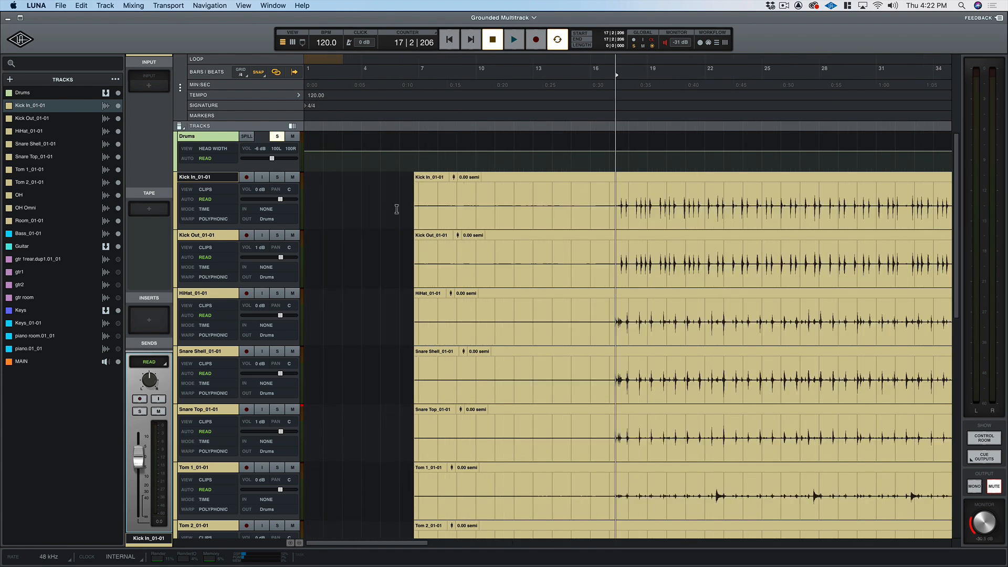
{"action": "scroll", "coordinate": [412, 206], "scroll_direction": "right", "scroll_amount": 5}
{"action": "key", "text": "t"}
{"action": "scroll", "coordinate": [414, 206], "scroll_direction": "right", "scroll_amount": 3}
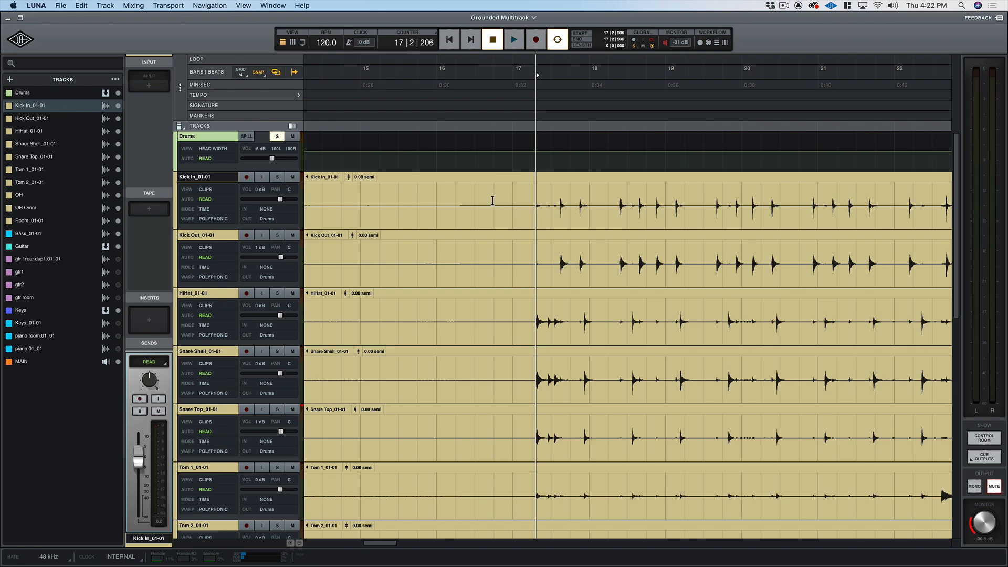
Switch Kick In_01-01 to Warps view, enlarge the track and fit the range from 17|1|000 to 21|4|000 in view.
{"action": "key", "text": "w"}
{"action": "key", "text": "ctrl+Up"}
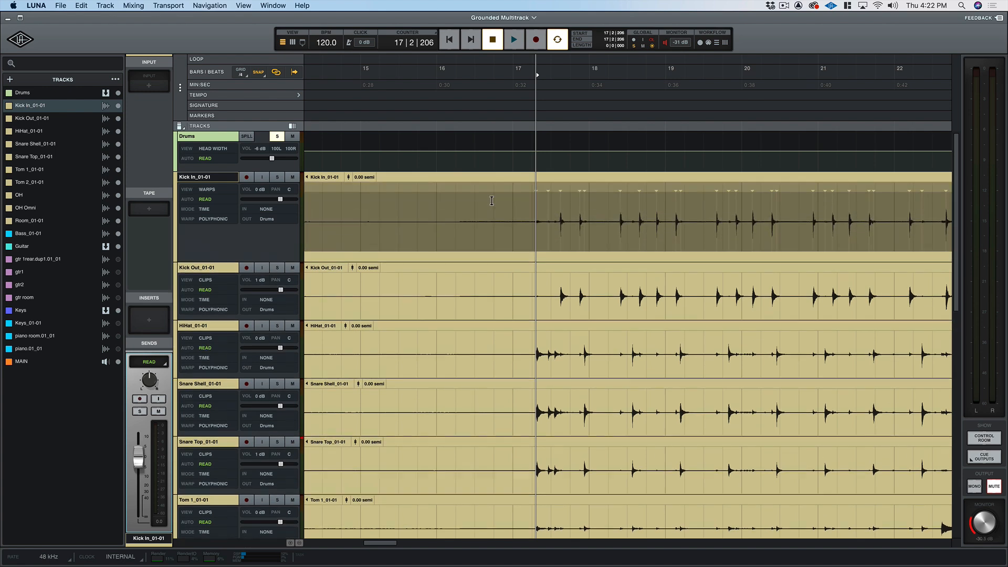
{"action": "left_click", "coordinate": [480, 226]}
{"action": "key", "text": "ctrl+Up"}
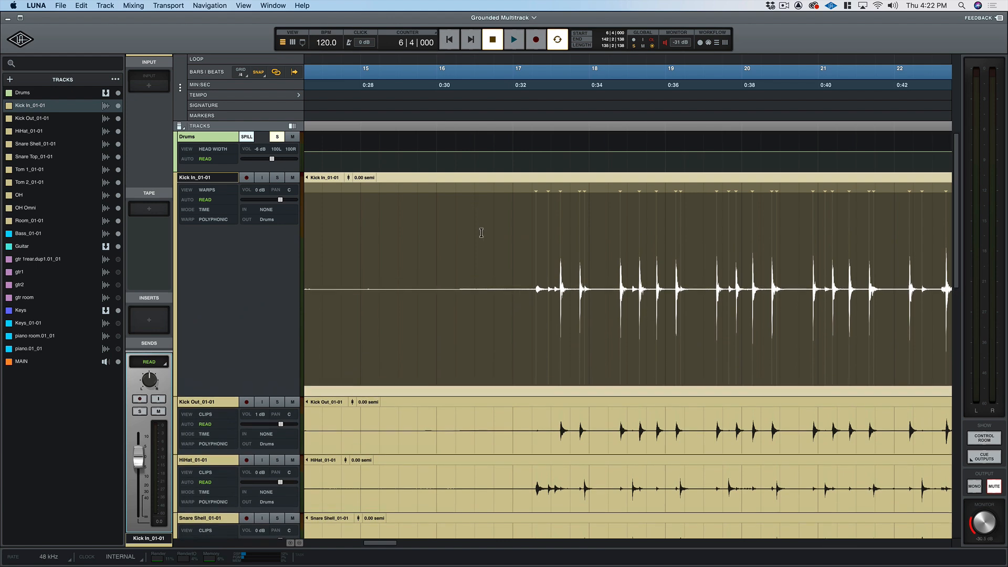
{"action": "scroll", "coordinate": [487, 232], "scroll_direction": "right", "scroll_amount": 5}
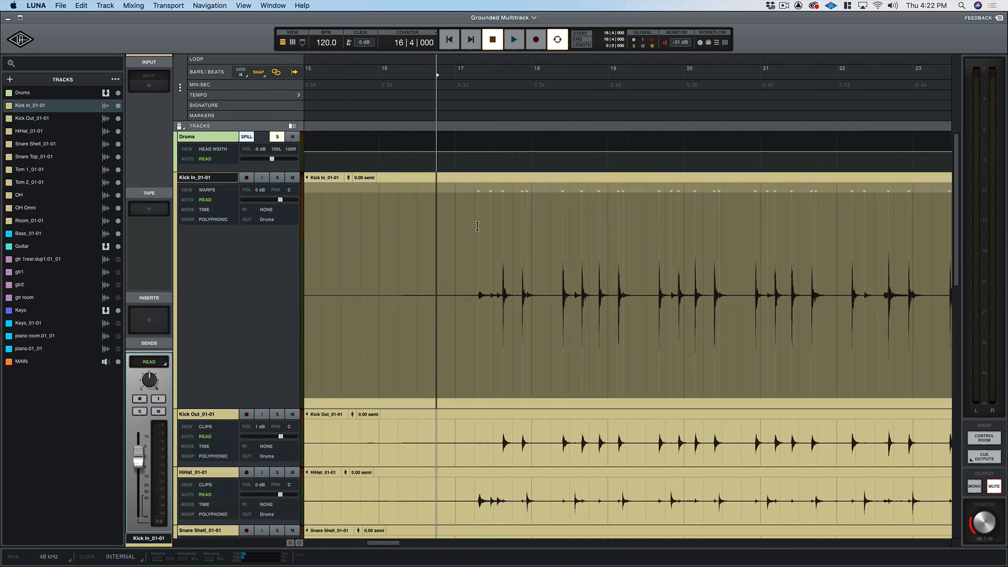
{"action": "left_click_drag", "start_coordinate": [462, 227], "coordinate": [802, 237]}
{"action": "key", "text": "z"}
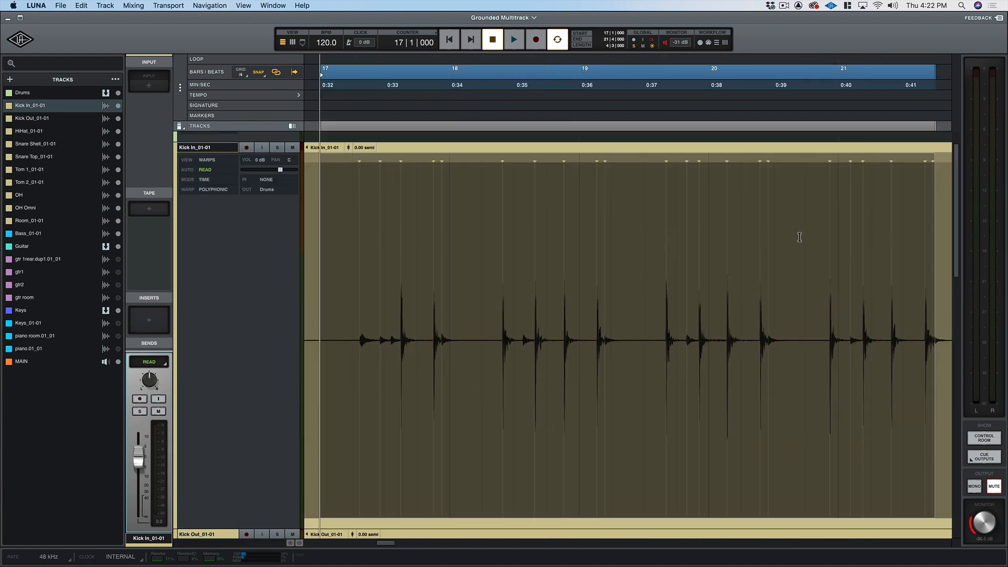
Add warp markers to Kick In_01-01 at 17|2|206, 18|2|606 and 19|1|767, and set its warp algorithm to LUNA Razor Blade.
{"action": "left_click", "coordinate": [479, 193]}
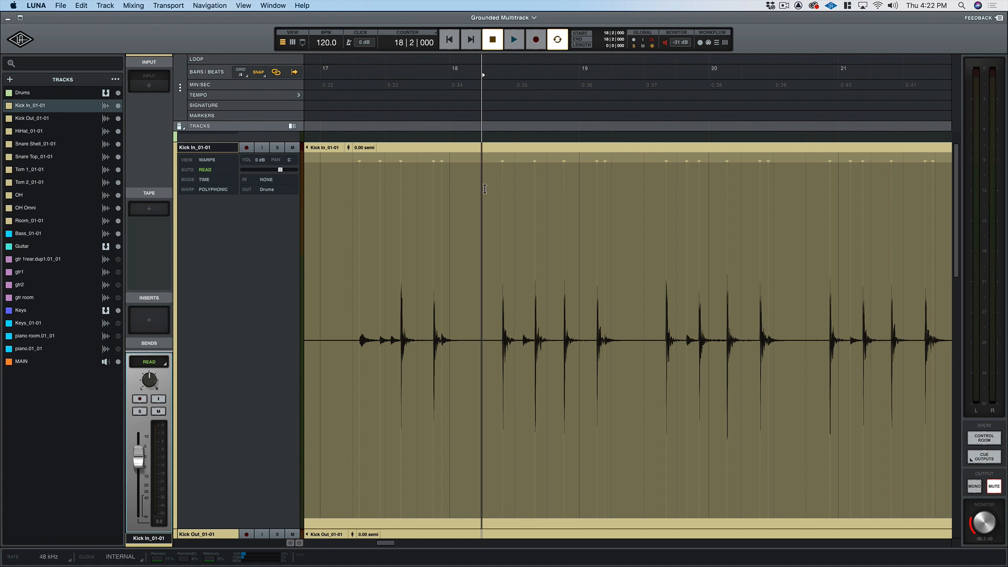
{"action": "left_click", "coordinate": [605, 159]}
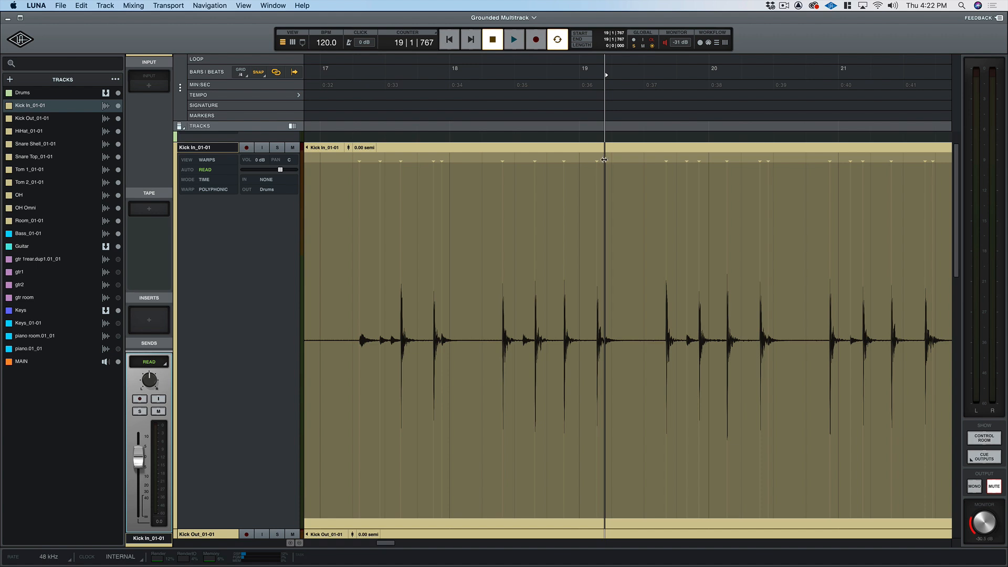
{"action": "left_click", "coordinate": [502, 159]}
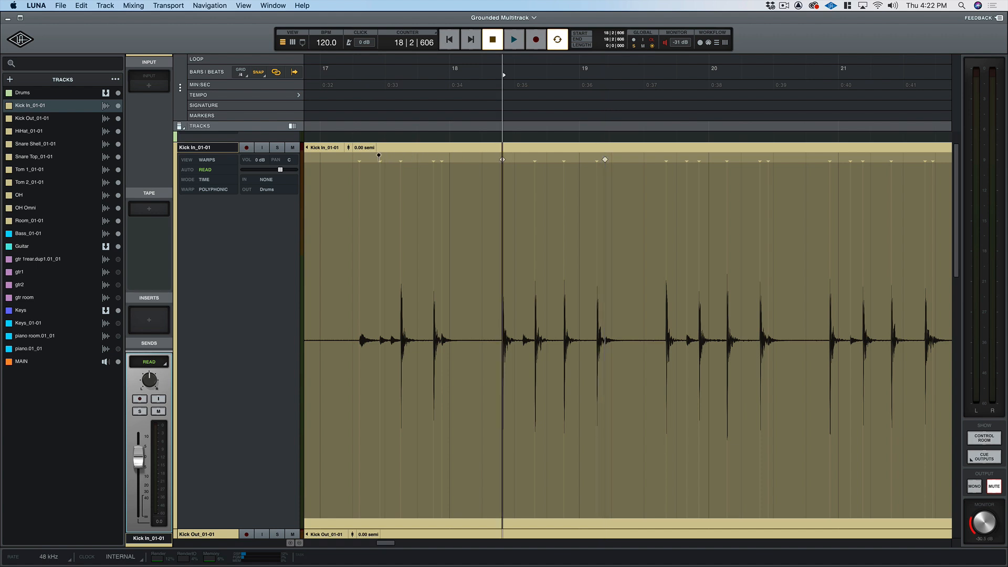
{"action": "left_click", "coordinate": [359, 159]}
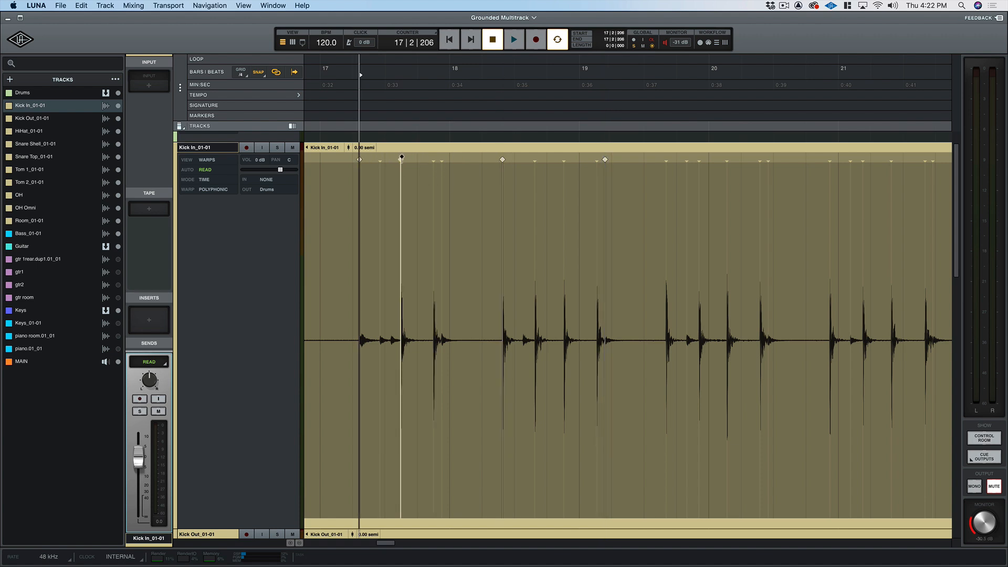
{"action": "left_click", "coordinate": [200, 191]}
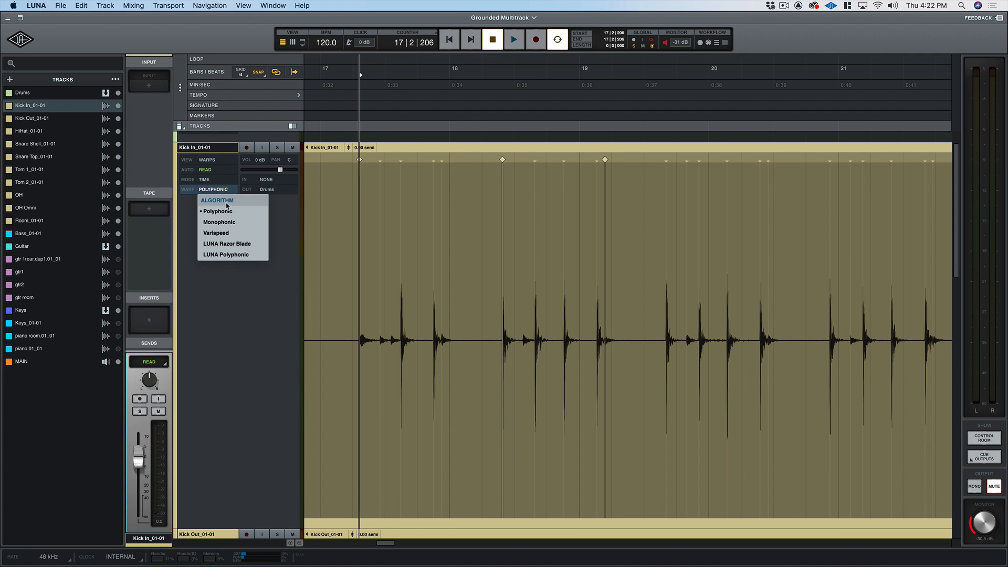
{"action": "left_click", "coordinate": [247, 245]}
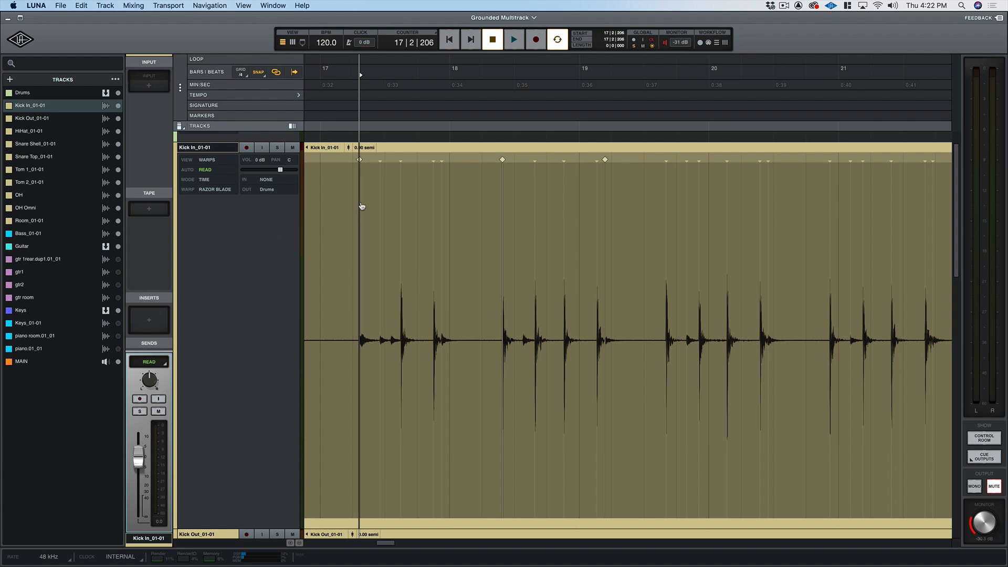
Warp Kick In_01-01 by moving the 18|2|606 marker earlier, the 19|1|767 marker slightly later, and transients onto bar 20 and 20|3|000.
{"action": "scroll", "coordinate": [383, 175], "scroll_direction": "left", "scroll_amount": 1}
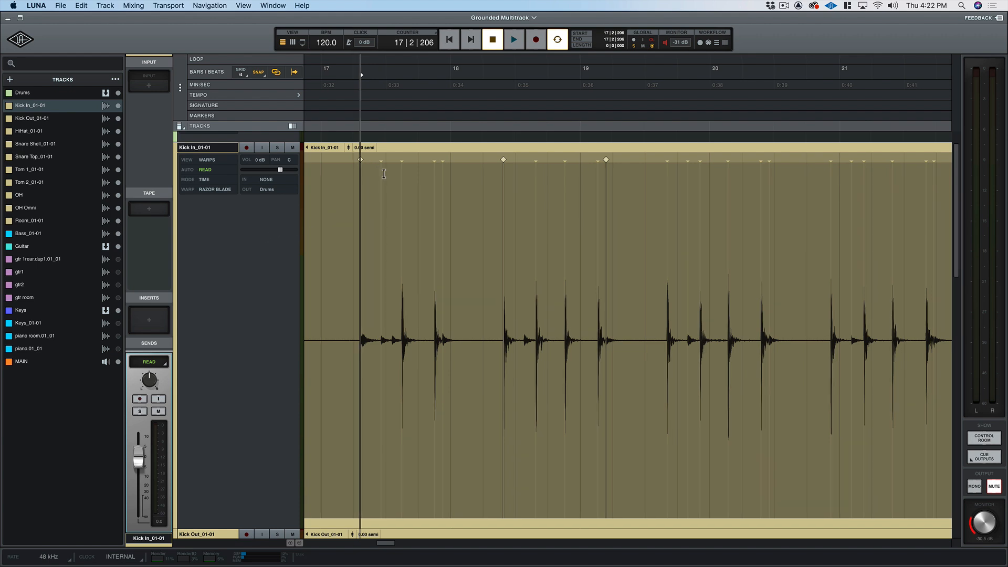
{"action": "scroll", "coordinate": [397, 185], "scroll_direction": "right", "scroll_amount": 2}
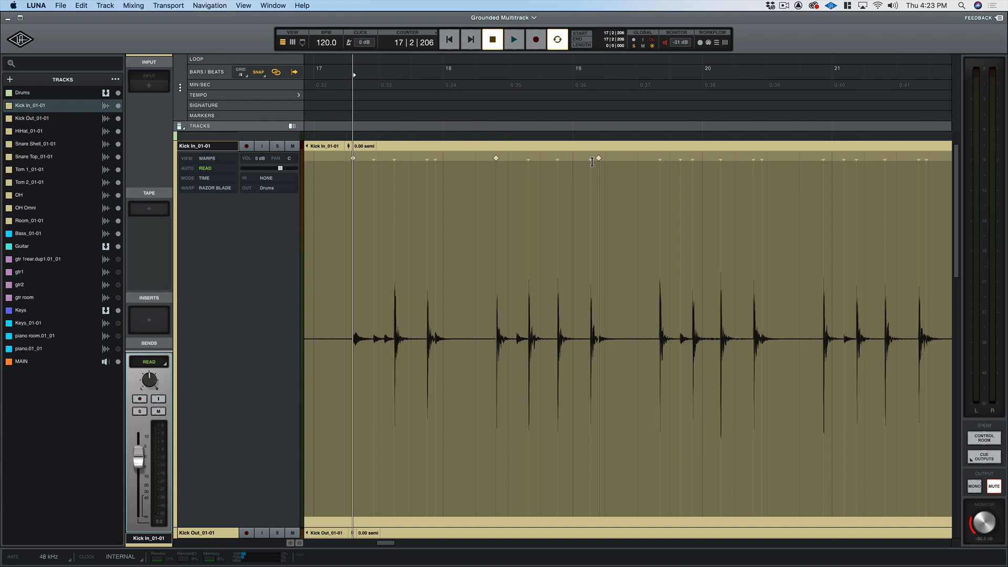
{"action": "scroll", "coordinate": [613, 164], "scroll_direction": "right", "scroll_amount": 2}
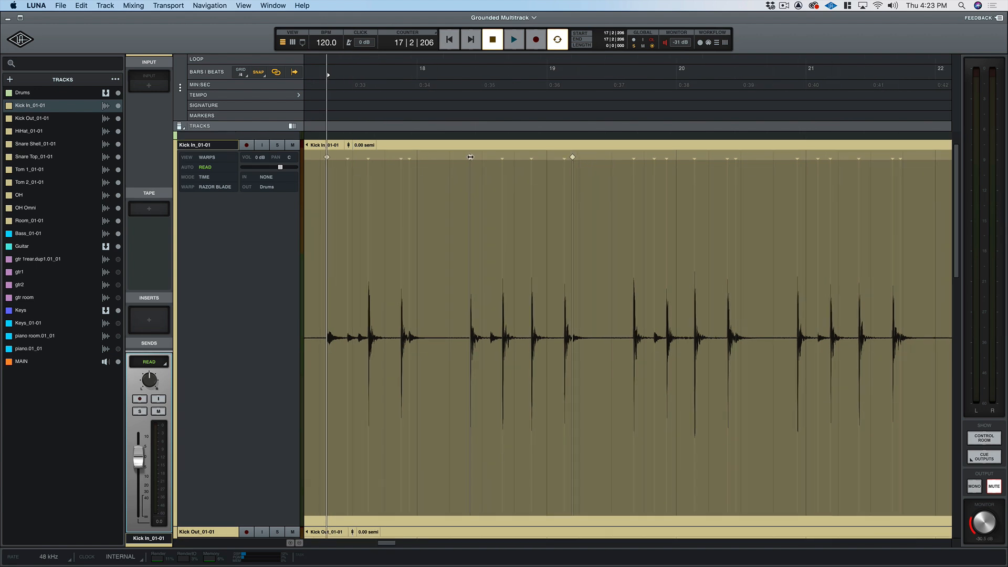
{"action": "left_click_drag", "start_coordinate": [470, 156], "coordinate": [446, 158]}
{"action": "left_click_drag", "start_coordinate": [572, 158], "coordinate": [573, 157]}
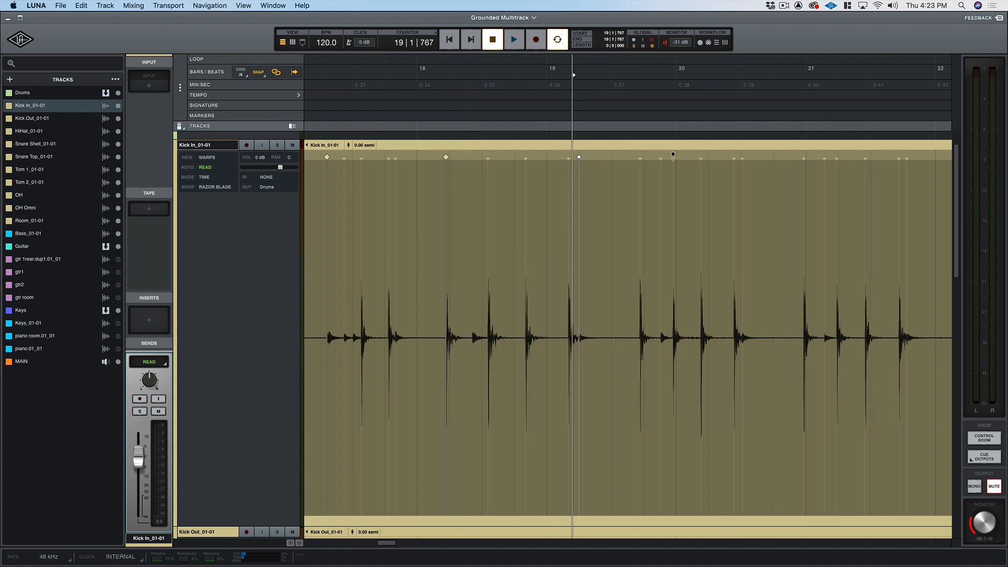
{"action": "left_click_drag", "start_coordinate": [673, 157], "coordinate": [677, 157]}
{"action": "left_click_drag", "start_coordinate": [737, 157], "coordinate": [742, 157]}
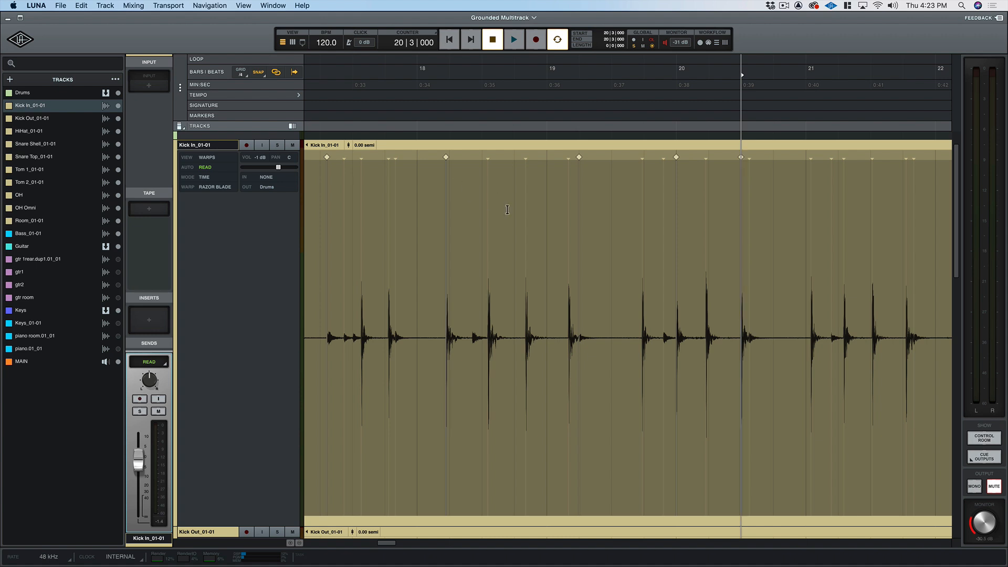
{"action": "scroll", "coordinate": [508, 208], "scroll_direction": "down", "scroll_amount": 1}
{"action": "scroll", "coordinate": [513, 211], "scroll_direction": "down", "scroll_amount": 5}
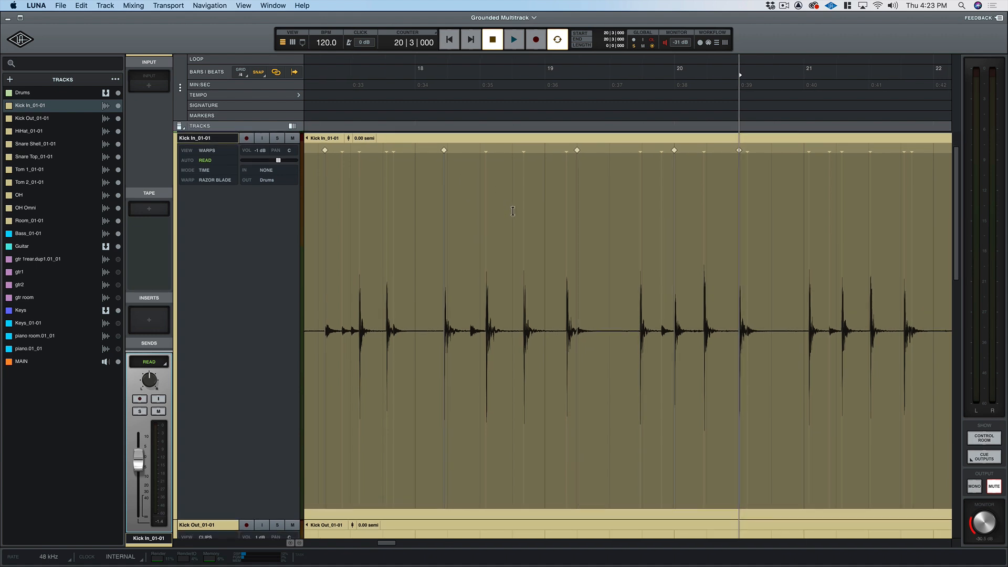
{"action": "scroll", "coordinate": [499, 211], "scroll_direction": "down", "scroll_amount": 3}
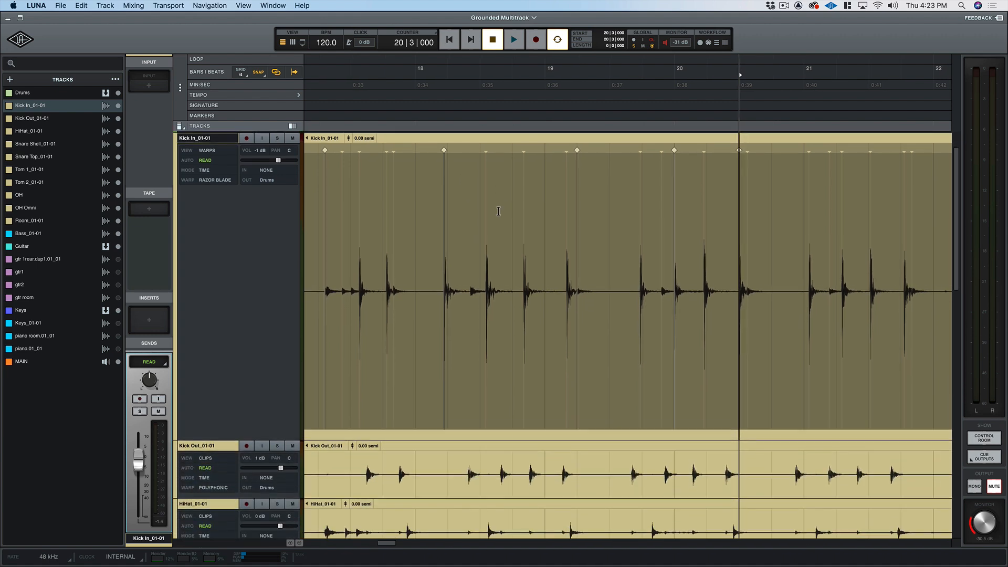
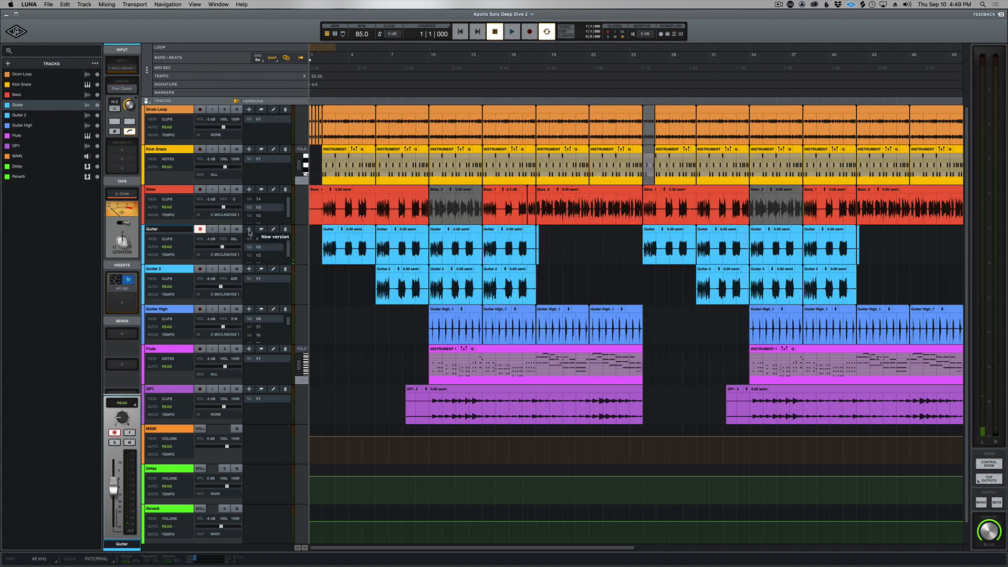
Create a new version on the Guitar track and record a take into it from bar 1.
{"action": "left_click", "coordinate": [250, 229]}
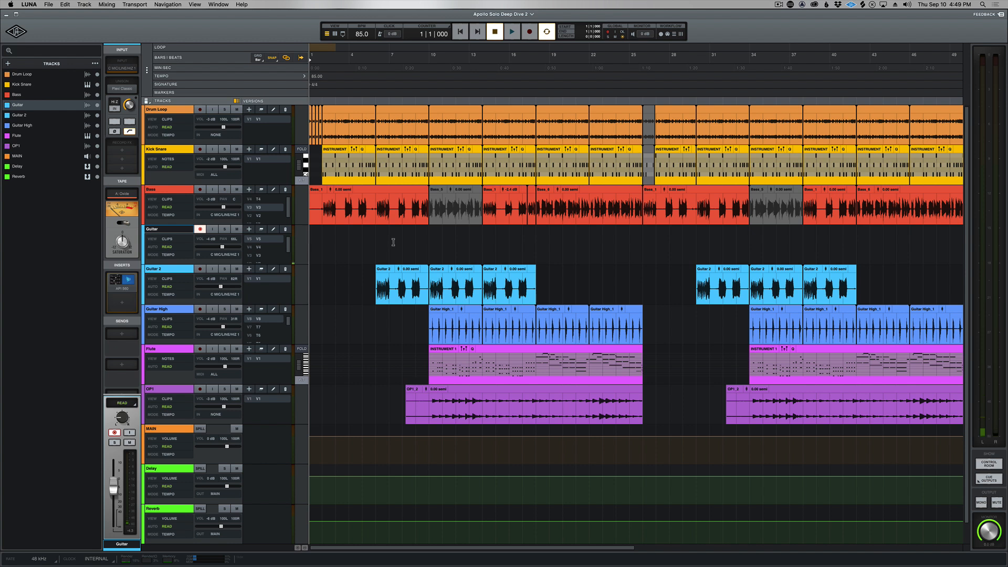
{"action": "key", "text": "r"}
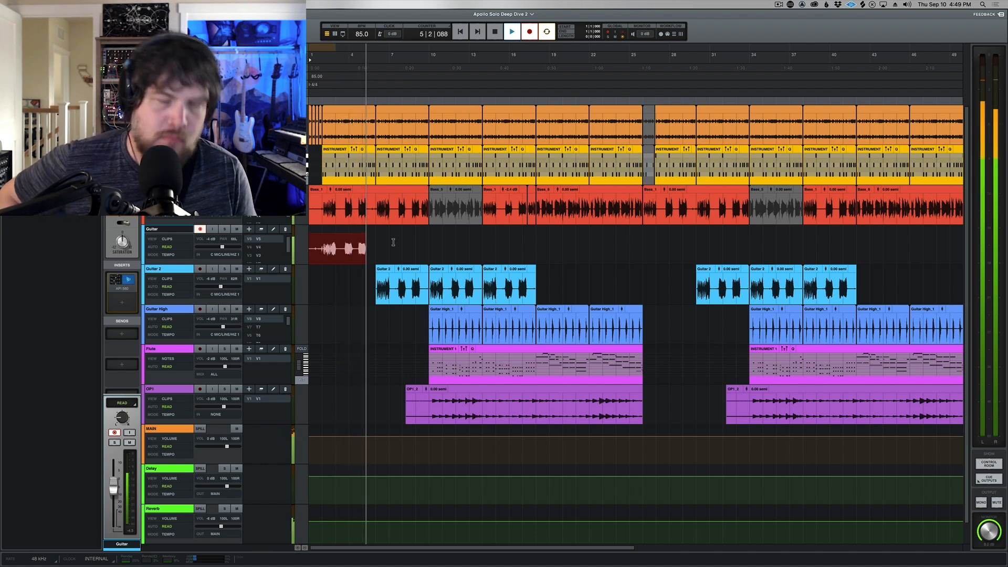
{"action": "key", "text": "space"}
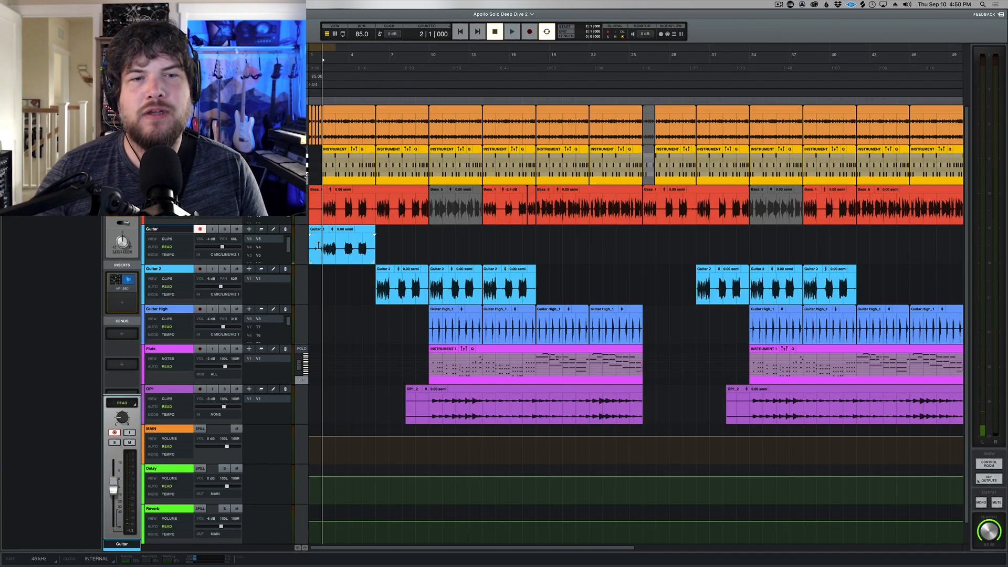
Copy the Guitar phrase starting at 3|3|022 from the earlier full-arrangement version into the same spot of the newly recorded version.
{"action": "left_click_drag", "start_coordinate": [341, 243], "coordinate": [357, 242]}
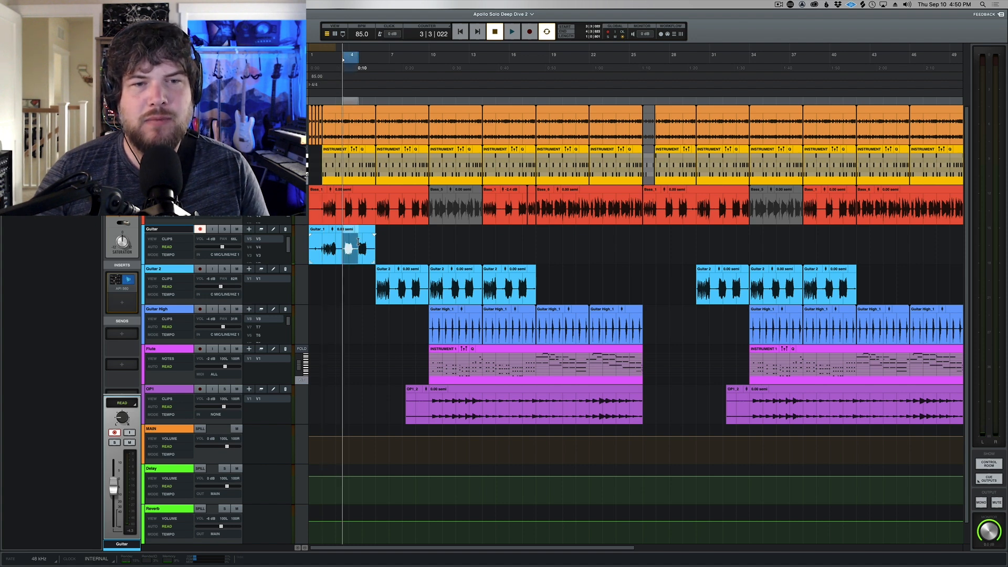
{"action": "left_click", "coordinate": [257, 256]}
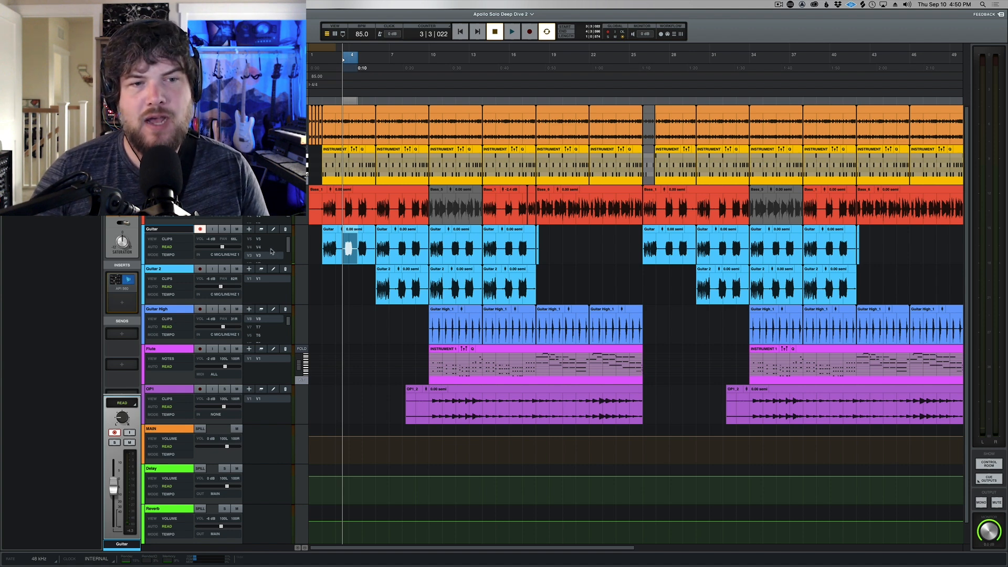
{"action": "left_click", "coordinate": [262, 246]}
{"action": "key", "text": "super+v"}
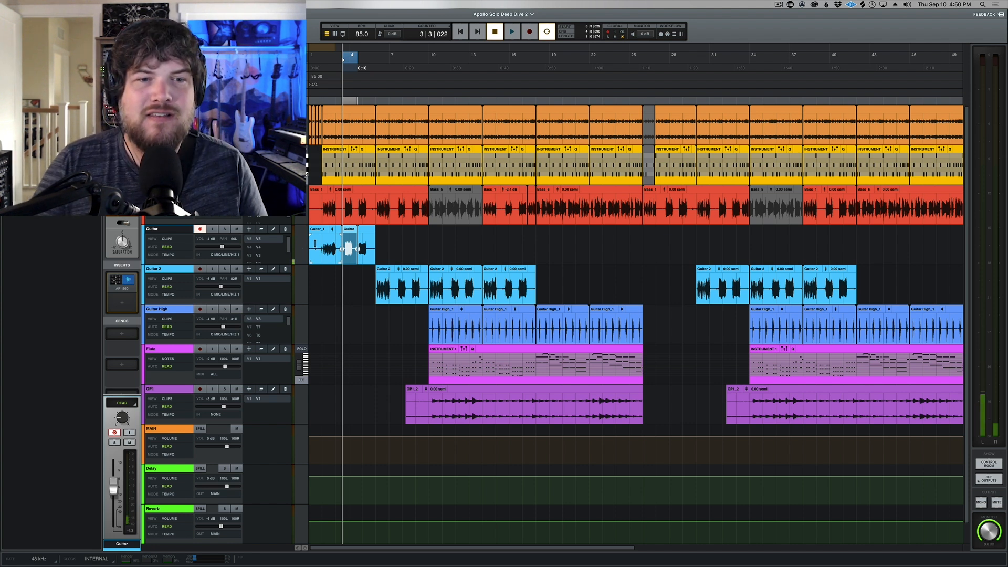
Select the comped Guitar section from bar 2 to bar 6 and duplicate it three times in a row.
{"action": "left_click_drag", "start_coordinate": [322, 245], "coordinate": [371, 243]}
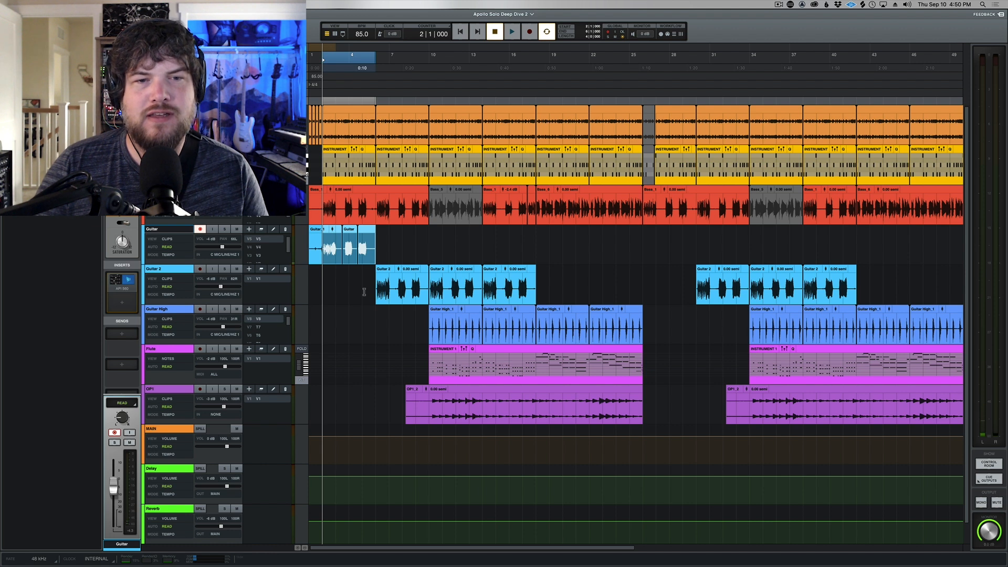
{"action": "key", "text": "super+d"}
{"action": "key", "text": "super+d"}
{"action": "key", "text": "super+d"}
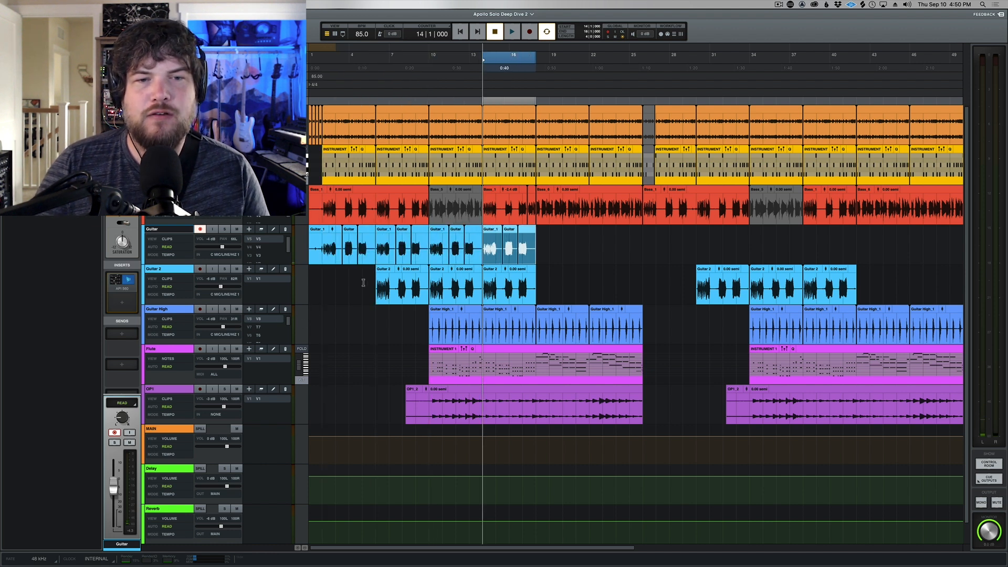
{"action": "left_click", "coordinate": [366, 278]}
{"action": "left_click", "coordinate": [372, 280]}
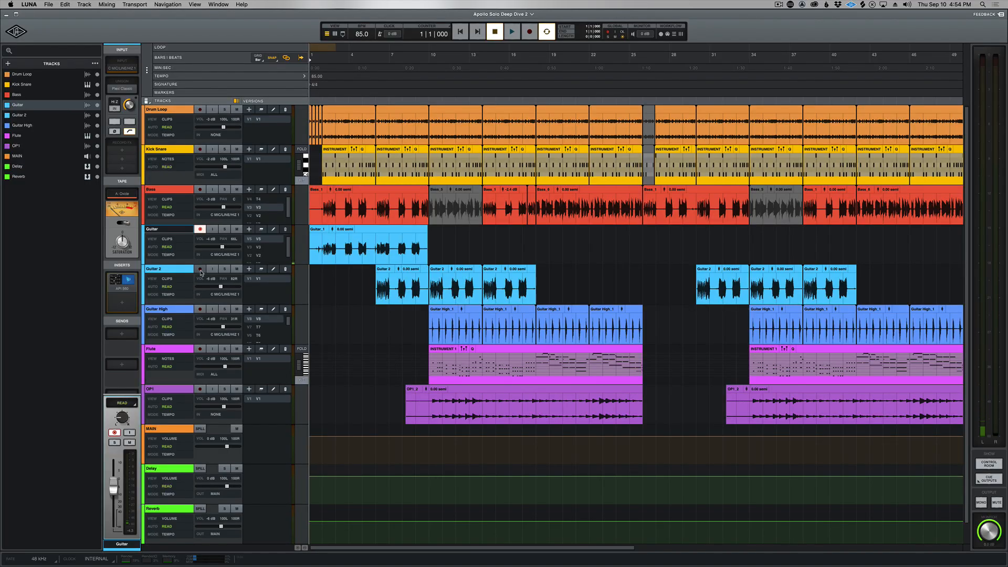
Record-enable Guitar 2 and open its 55DELUXE Unison plug-in, closing the Guitar's API 560 window and moving the amp clear of the track controls.
{"action": "left_click", "coordinate": [200, 268]}
{"action": "left_click", "coordinate": [175, 271]}
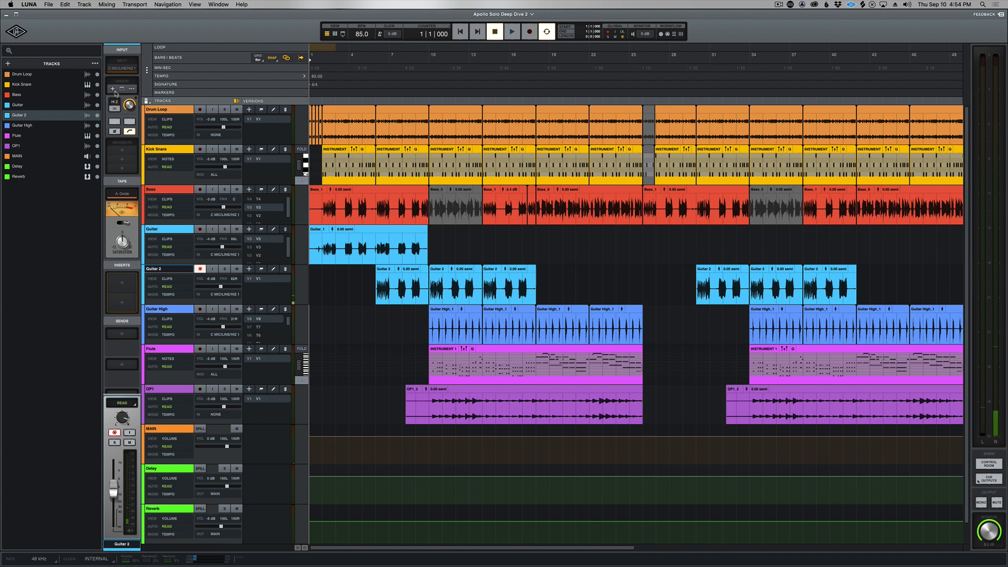
{"action": "left_click", "coordinate": [122, 90]}
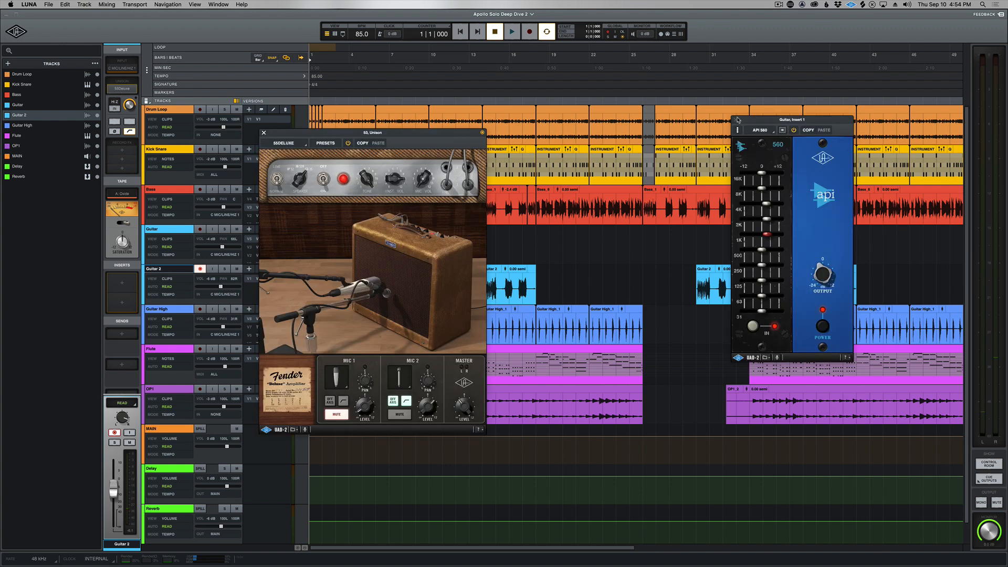
{"action": "left_click", "coordinate": [736, 119]}
{"action": "left_click_drag", "start_coordinate": [448, 128], "coordinate": [702, 99]}
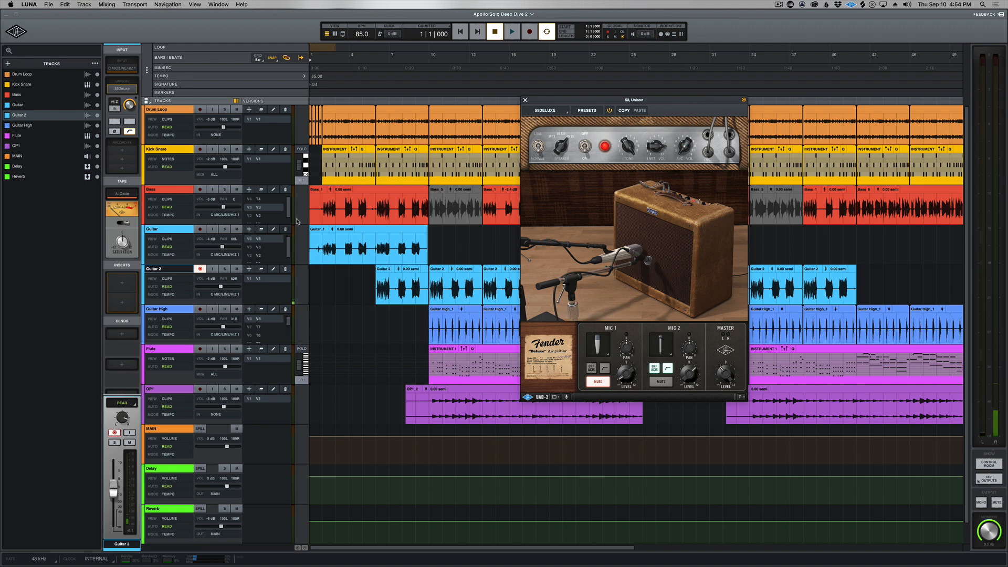
Create a new version on Guitar 2 and start recording into it from bar 5.
{"action": "left_click", "coordinate": [248, 269]}
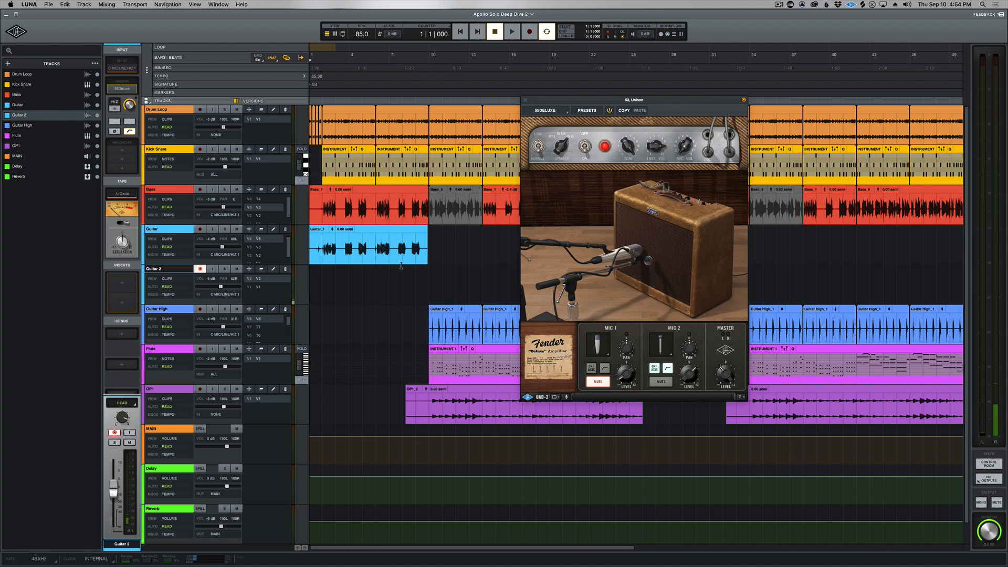
{"action": "left_click", "coordinate": [373, 277]}
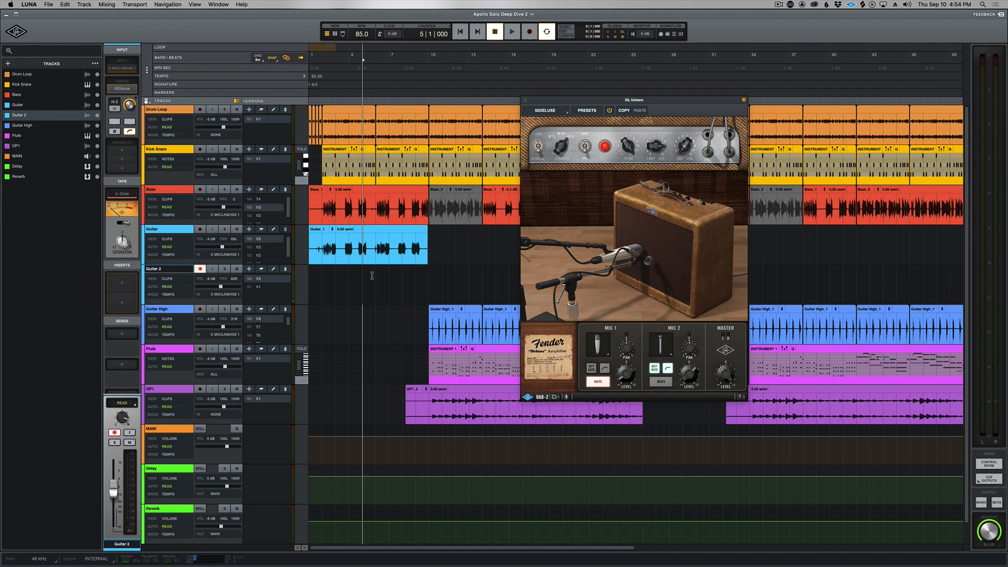
{"action": "key", "text": "r"}
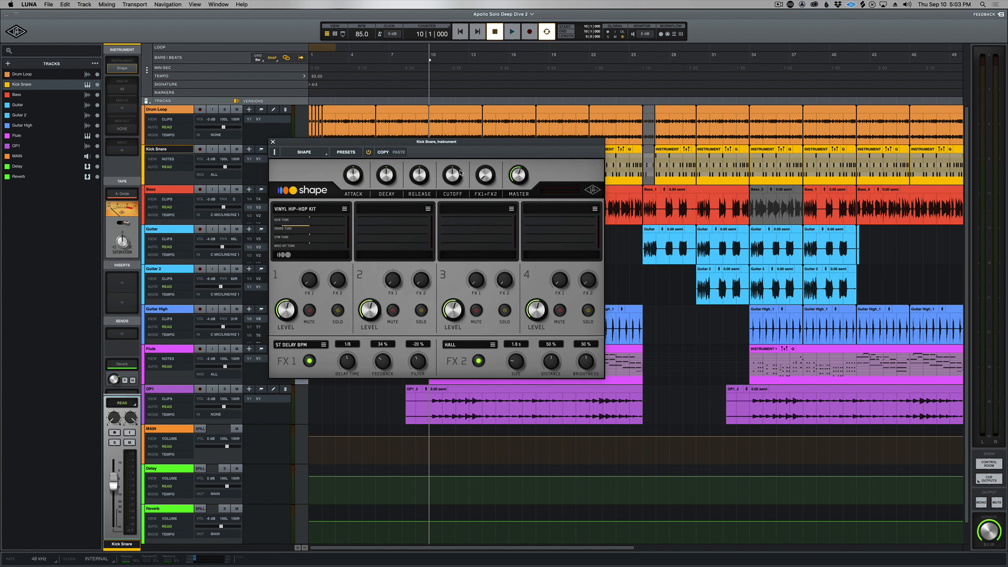
Browse the Drums sounds available for Part 2 of the Kick Snare track's Shape instrument.
{"action": "left_click", "coordinate": [396, 215]}
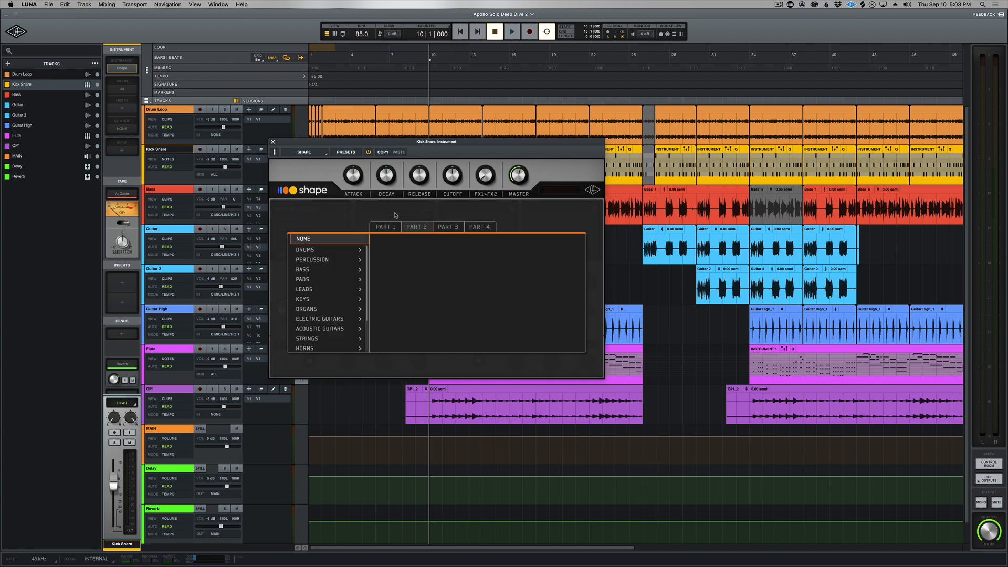
{"action": "left_click", "coordinate": [335, 253]}
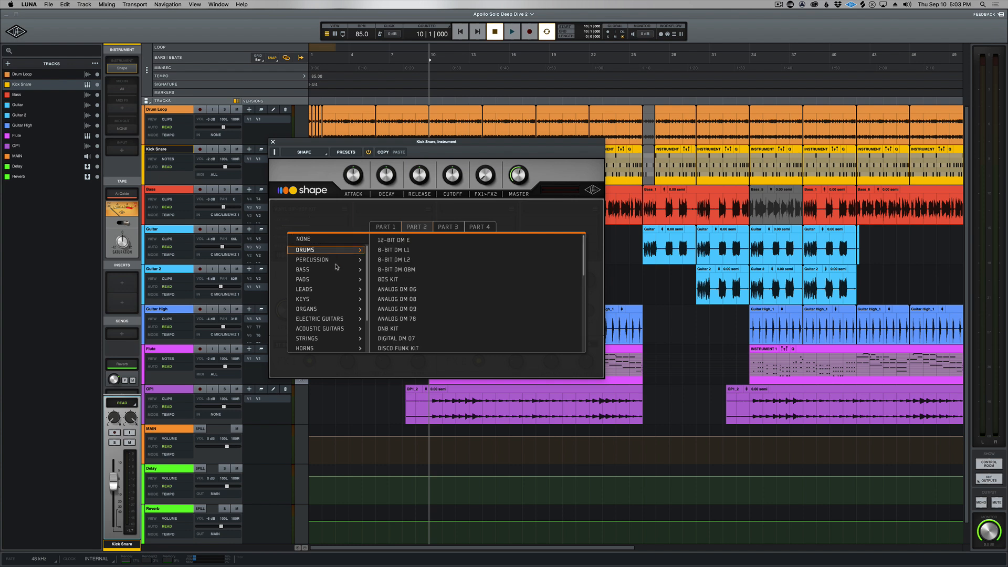
{"action": "scroll", "coordinate": [335, 272], "scroll_direction": "down", "scroll_amount": 3}
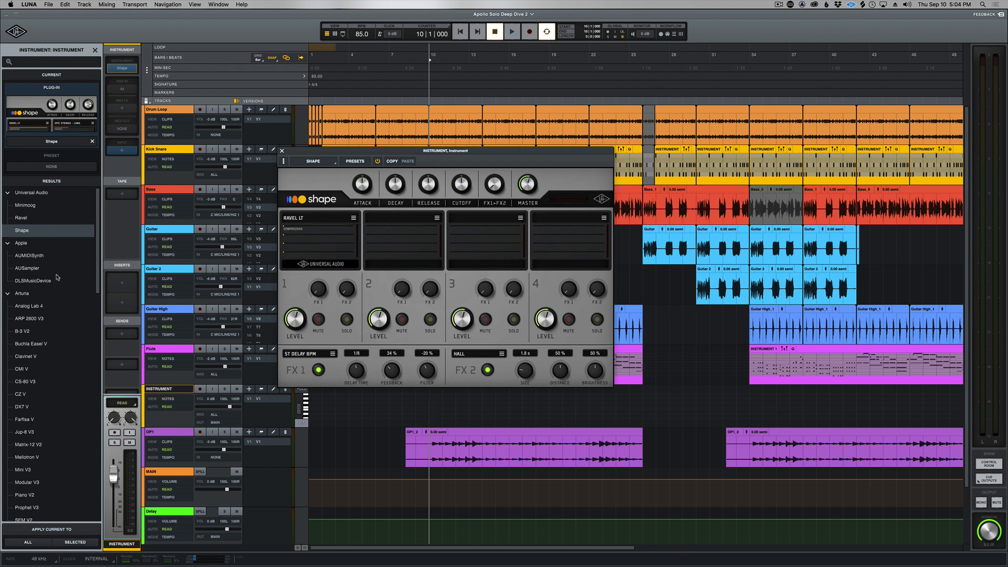
Load the Minimoog on the new instrument track and move its window above the track's lane.
{"action": "left_click", "coordinate": [27, 207]}
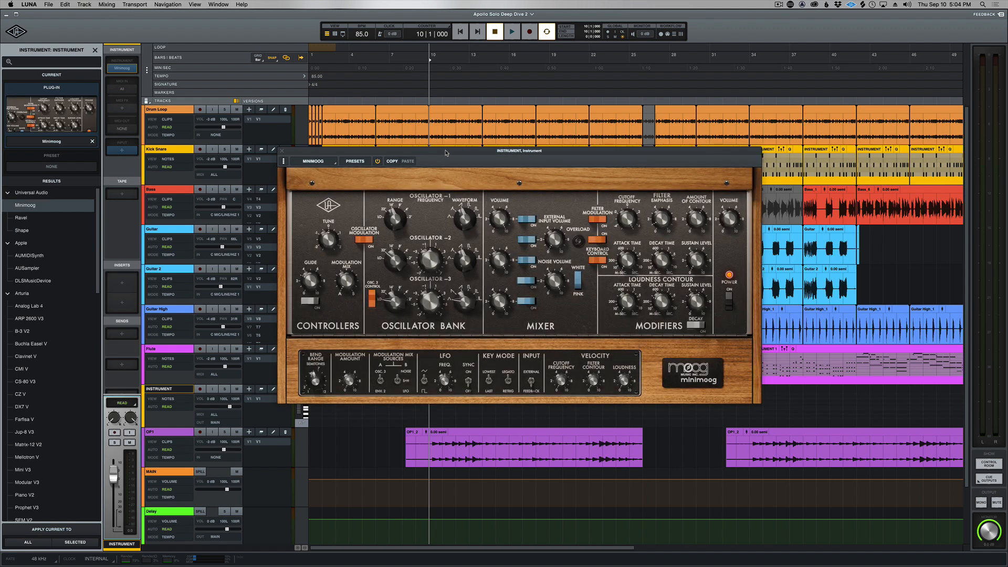
{"action": "left_click_drag", "start_coordinate": [445, 152], "coordinate": [497, 63]}
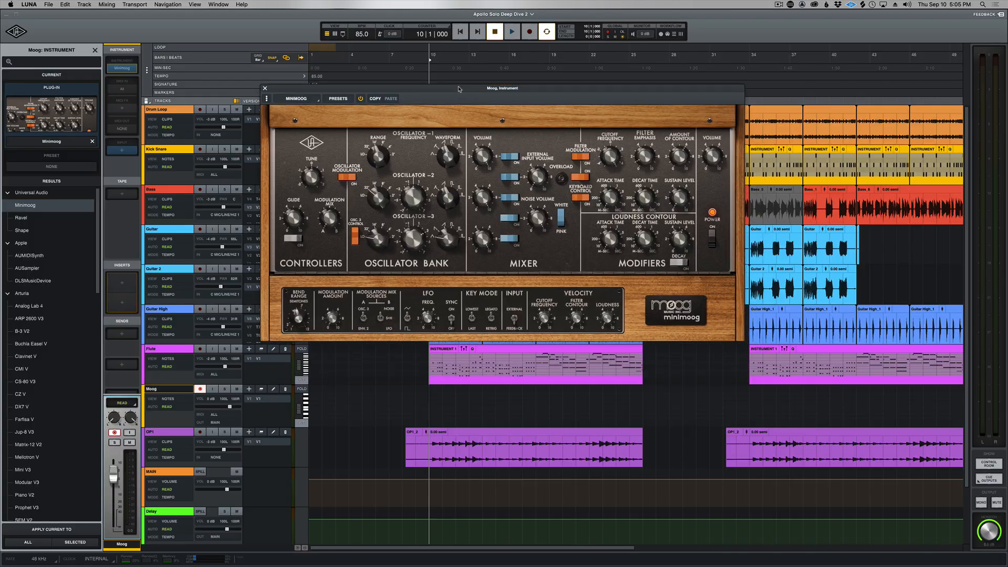
{"action": "left_click_drag", "start_coordinate": [458, 89], "coordinate": [457, 88]}
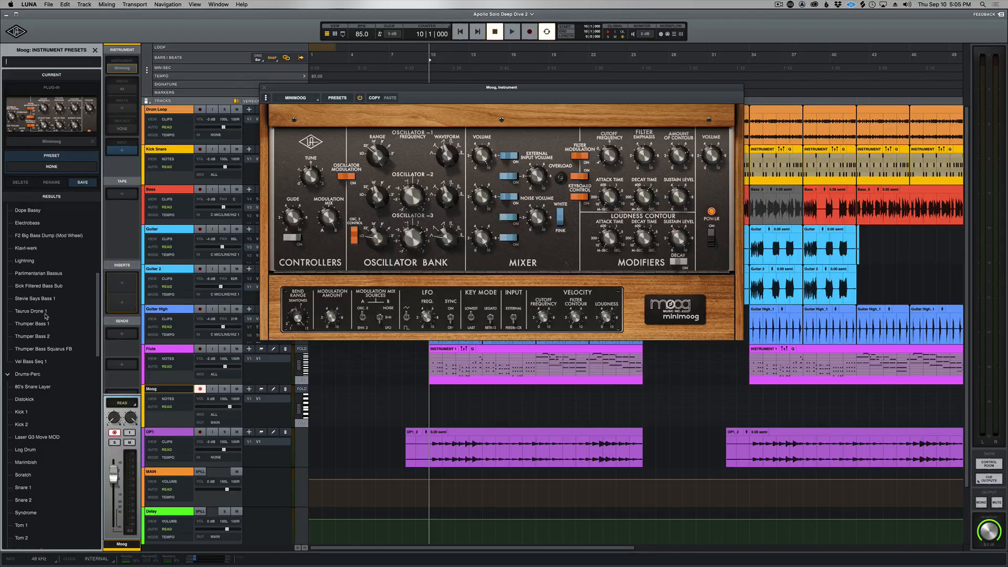
Audition the Minimoog presets Taurus Drone 1, Stevie Says Bass 1, Dre Me, On Holiday and Tight Saws on the Moog track.
{"action": "left_click", "coordinate": [46, 312]}
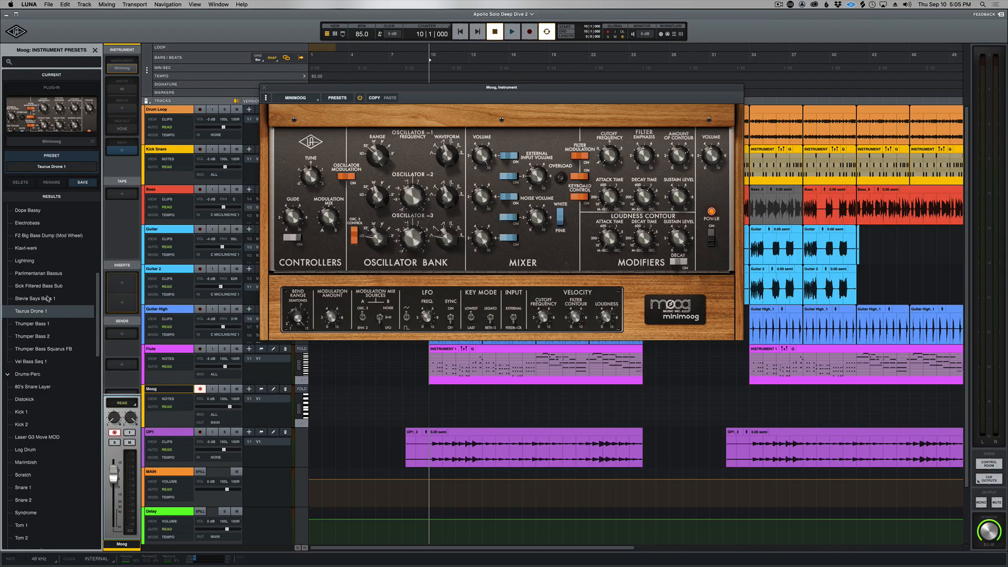
{"action": "left_click", "coordinate": [47, 298]}
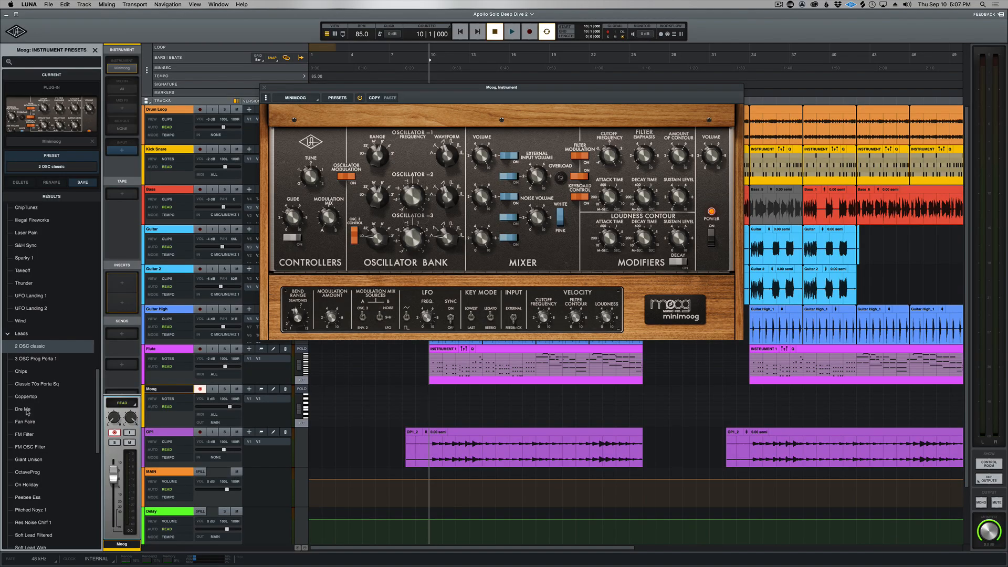
{"action": "left_click", "coordinate": [27, 409]}
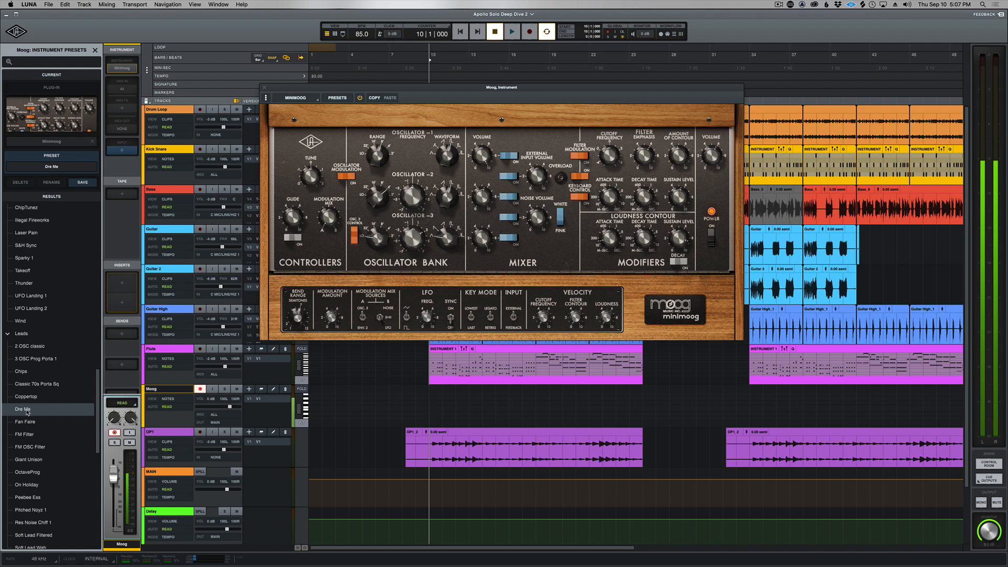
{"action": "scroll", "coordinate": [36, 367], "scroll_direction": "down", "scroll_amount": 5}
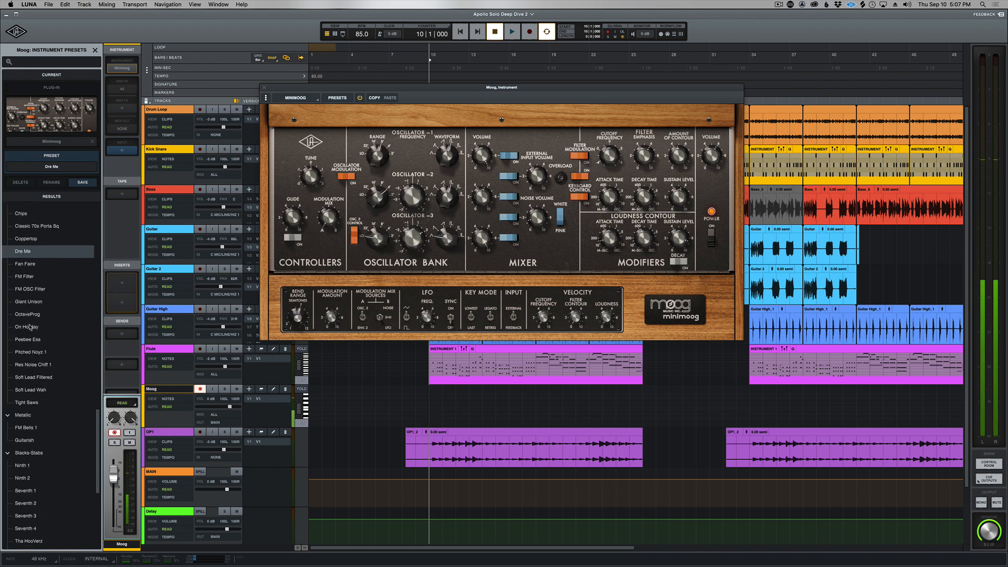
{"action": "left_click", "coordinate": [42, 328]}
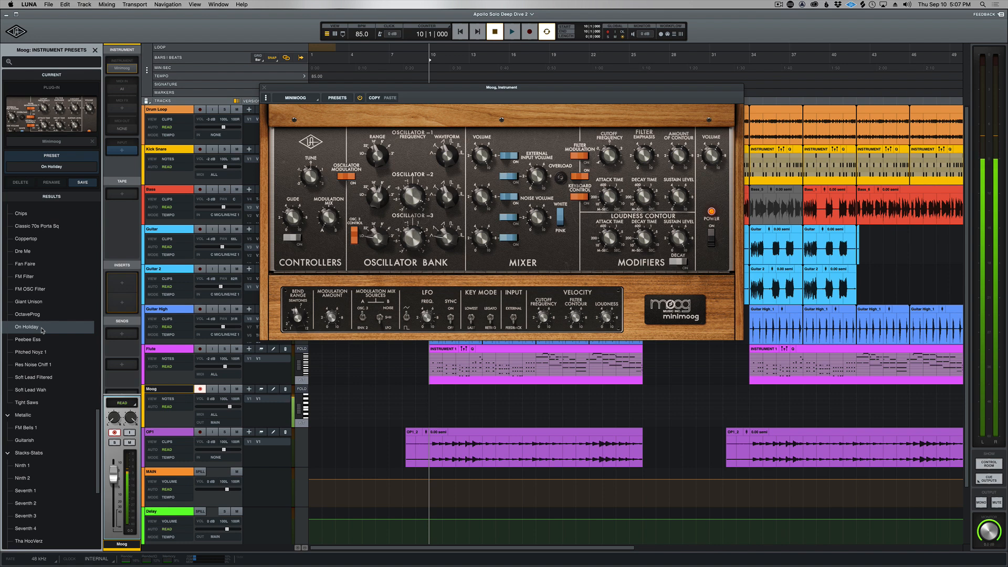
{"action": "left_click", "coordinate": [46, 401]}
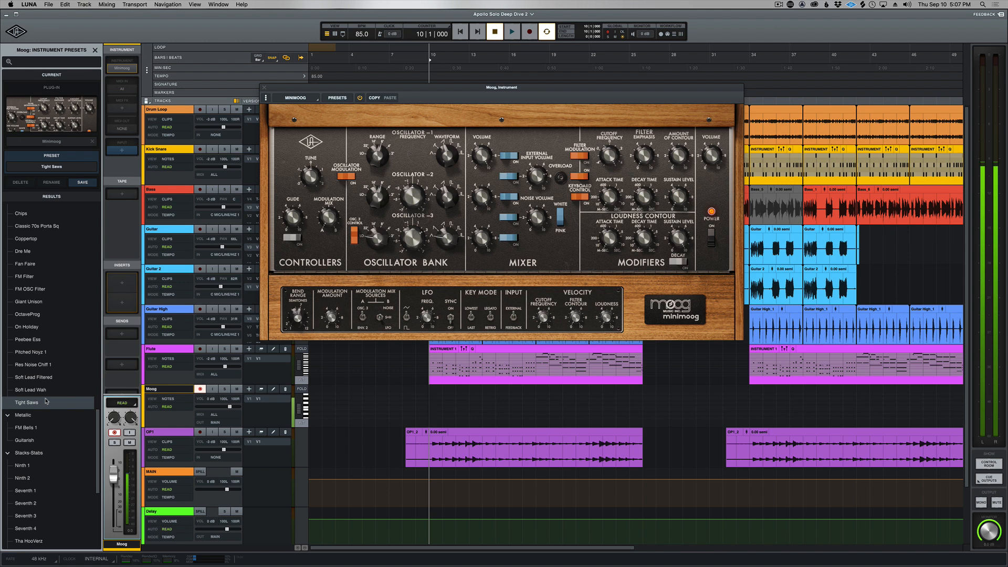
Try the Minimoog bass preset Sick Filtered Bass Sub and load Electrobass on the Moog track.
{"action": "scroll", "coordinate": [46, 367], "scroll_direction": "down", "scroll_amount": 10}
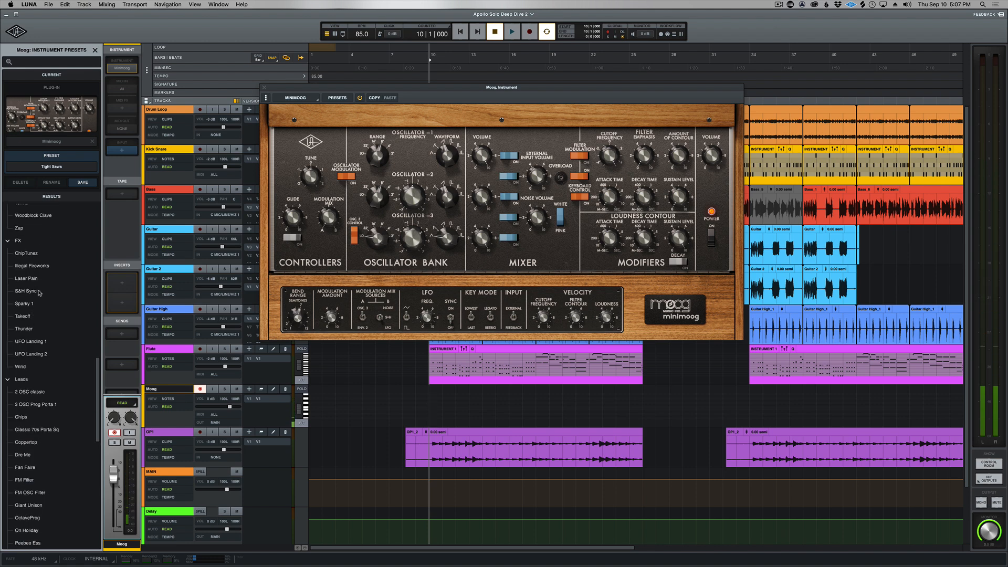
{"action": "scroll", "coordinate": [23, 256], "scroll_direction": "up", "scroll_amount": 1}
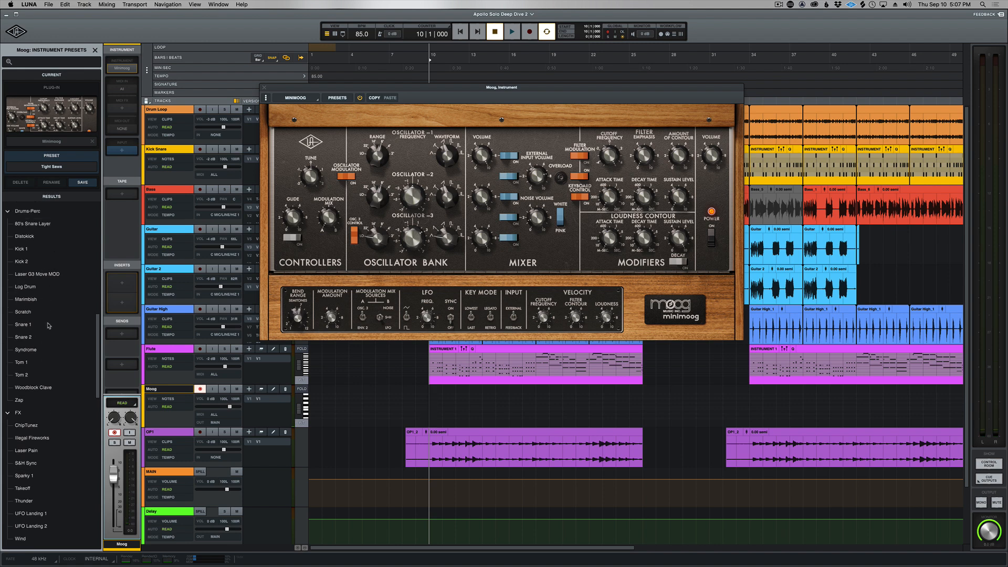
{"action": "scroll", "coordinate": [52, 339], "scroll_direction": "up", "scroll_amount": 5}
{"action": "left_click", "coordinate": [47, 276]}
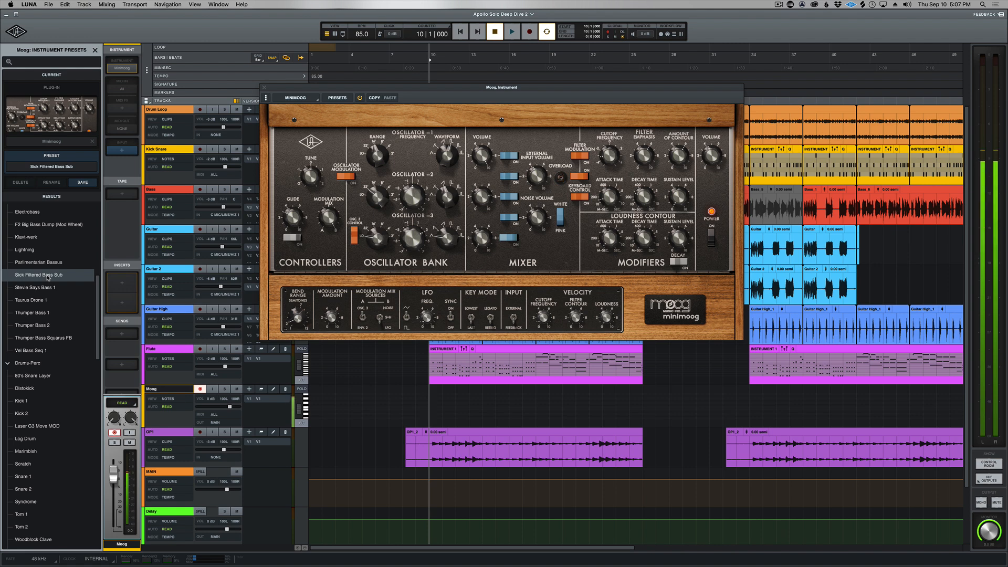
{"action": "left_click", "coordinate": [33, 213]}
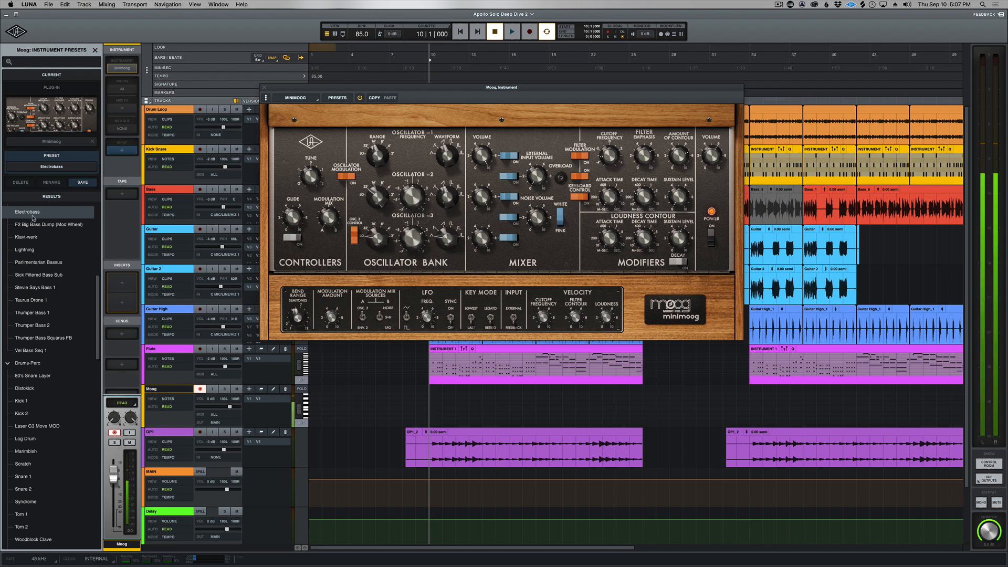